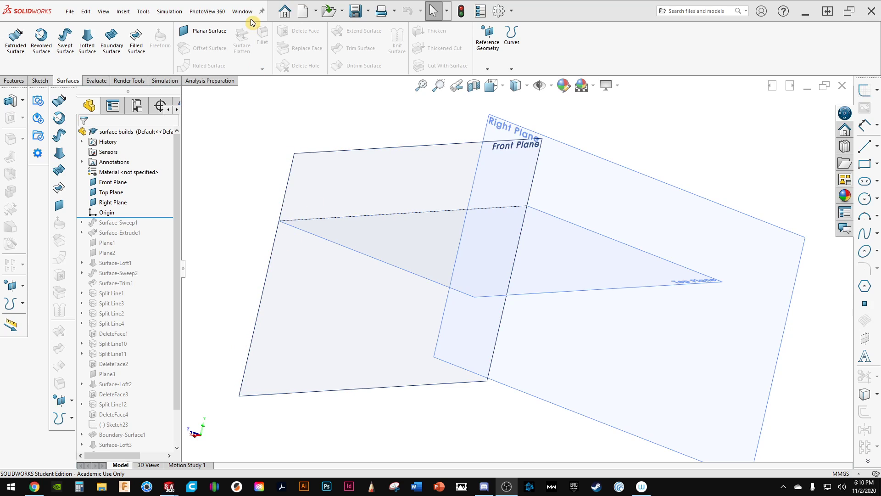
# Switch from the surface builds part to the other open document, boundry loft.SLDPRT.
pyautogui.scroll(-2, 154, 305)
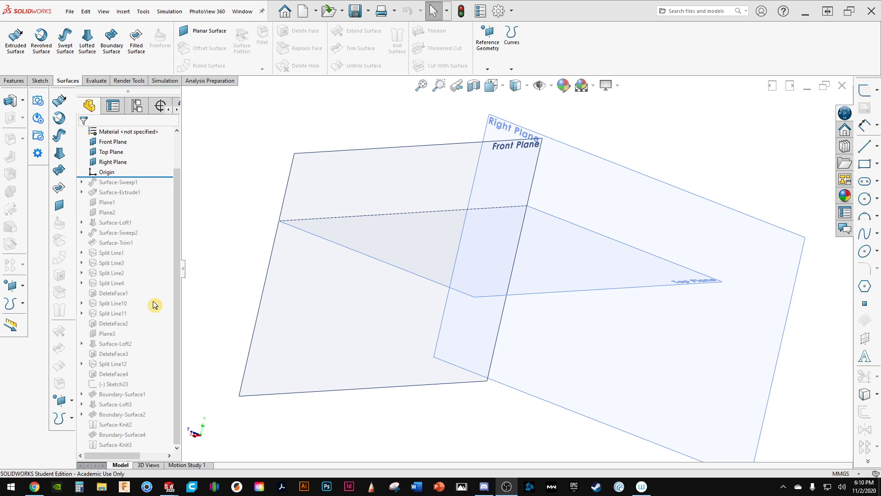
pyautogui.press('super+Tab')
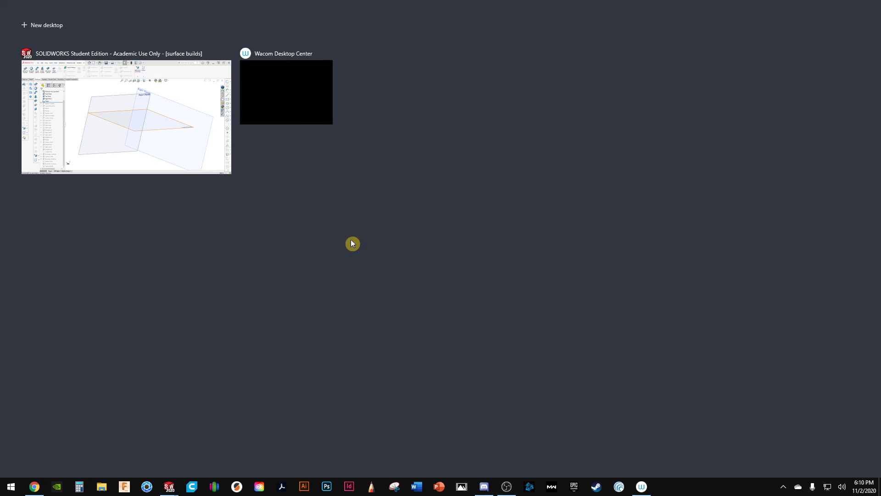
pyautogui.click(222, 130)
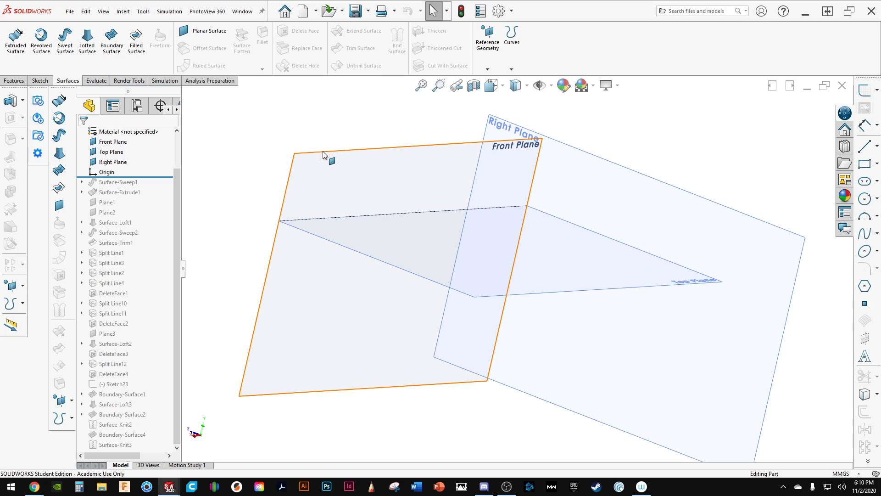
pyautogui.hotkey('ctrl', 'Tab')
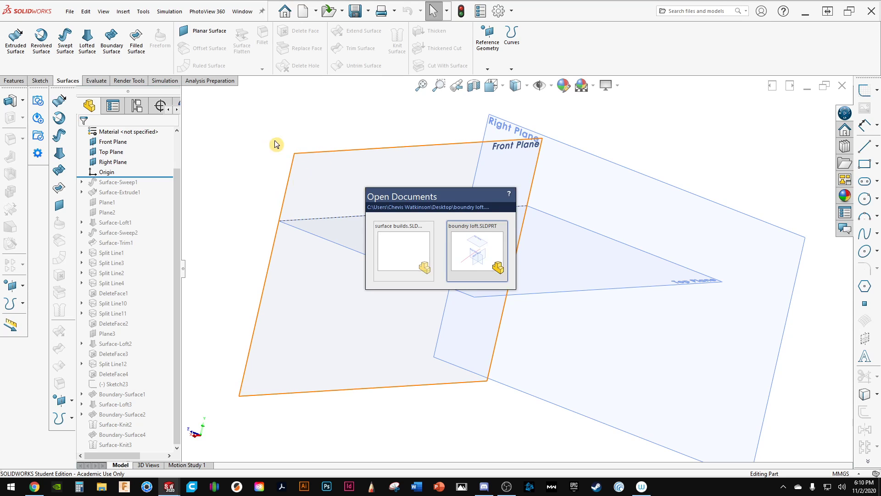
pyautogui.click(408, 258)
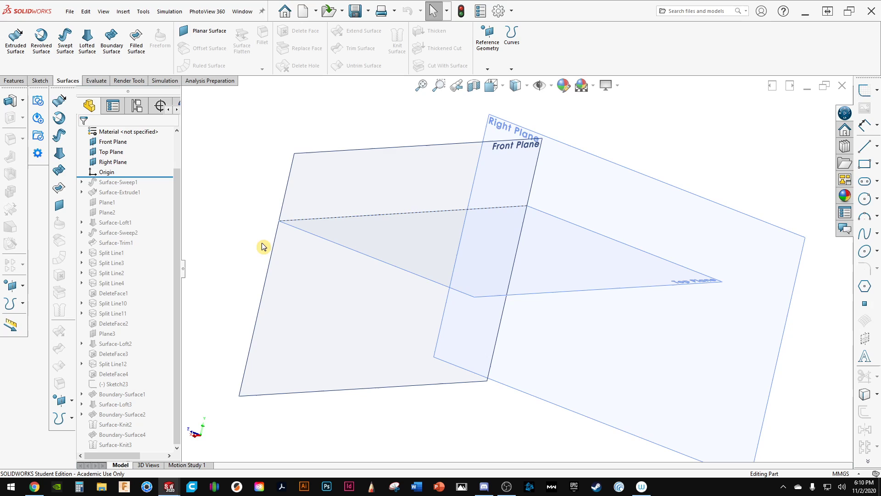
pyautogui.hotkey('ctrl', 'Tab')
pyautogui.click(476, 254)
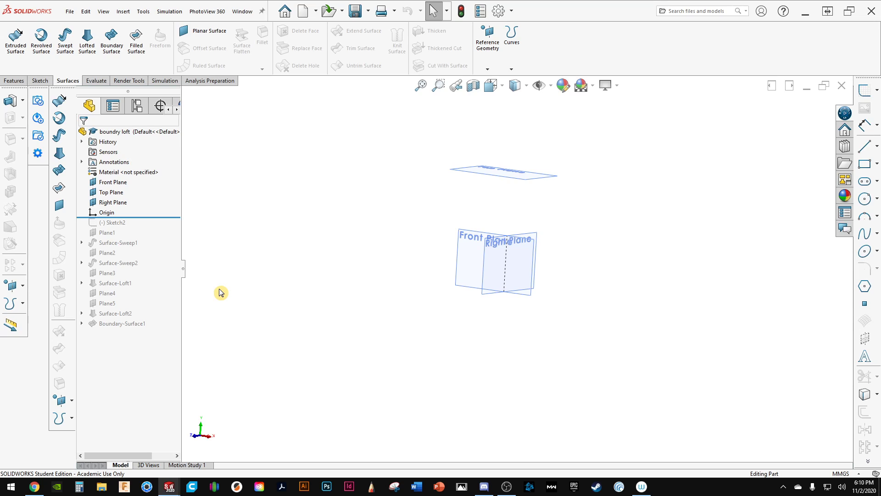
# Roll the feature history forward to just after Surface-Sweep1.
pyautogui.scroll(-4, 501, 320)
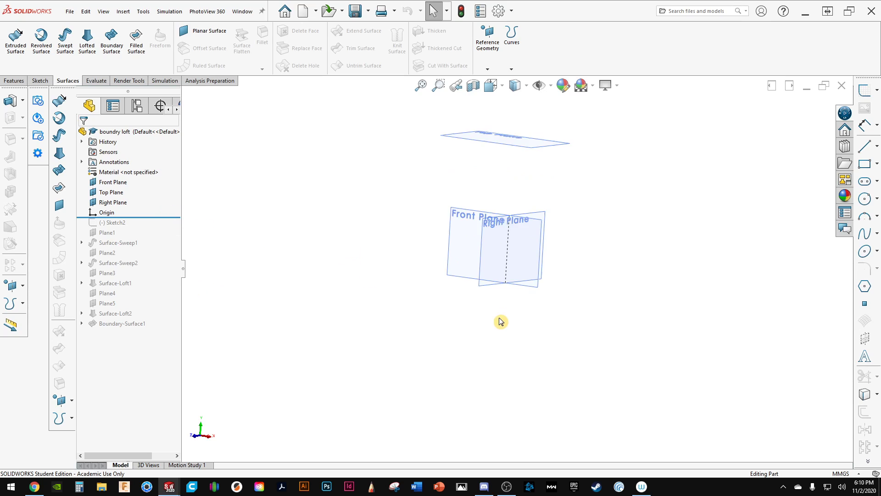
pyautogui.moveTo(177, 217); pyautogui.dragTo(177, 246)
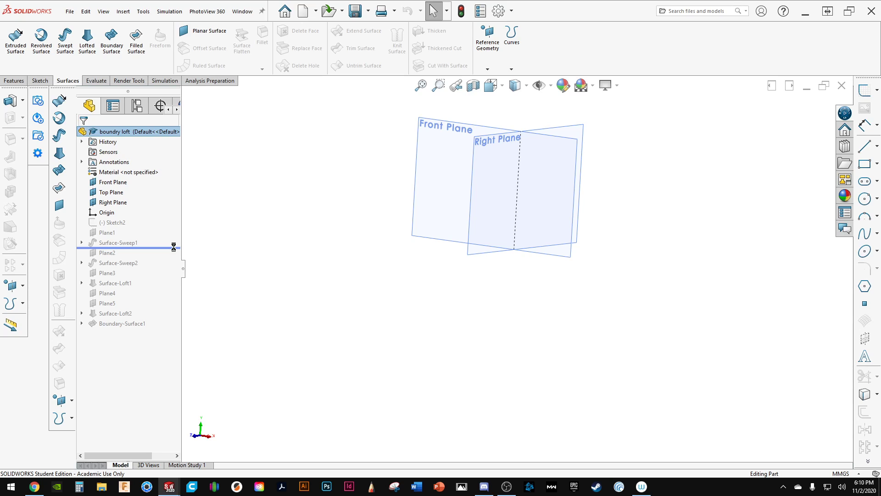
pyautogui.moveTo(174, 247); pyautogui.dragTo(174, 248)
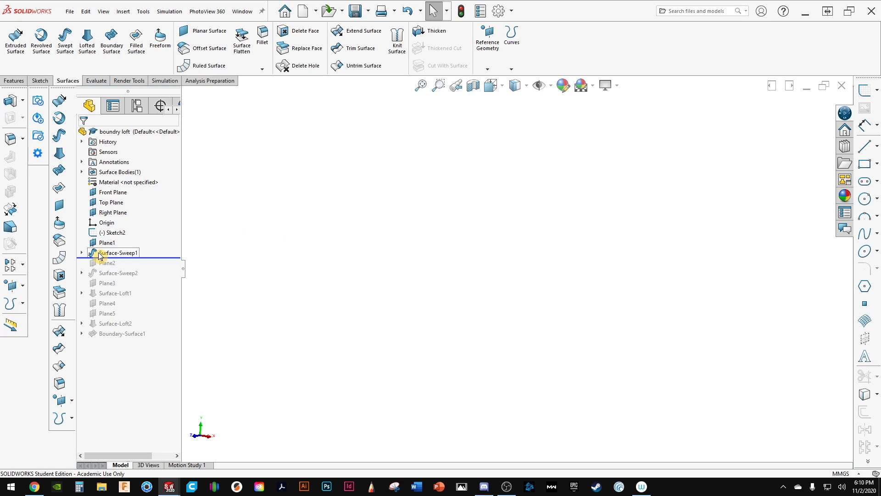
# List the surface bodies, then hide the Surface-Sweep1 body and show it again.
pyautogui.click(82, 172)
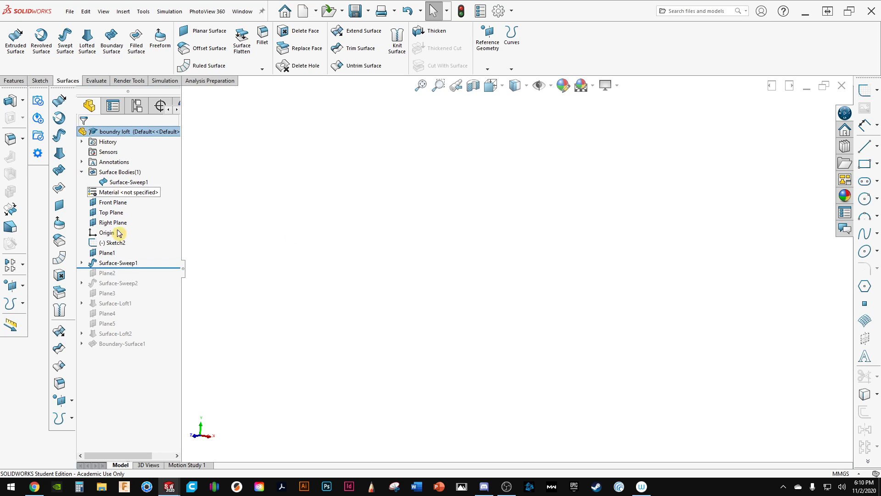
pyautogui.click(126, 263)
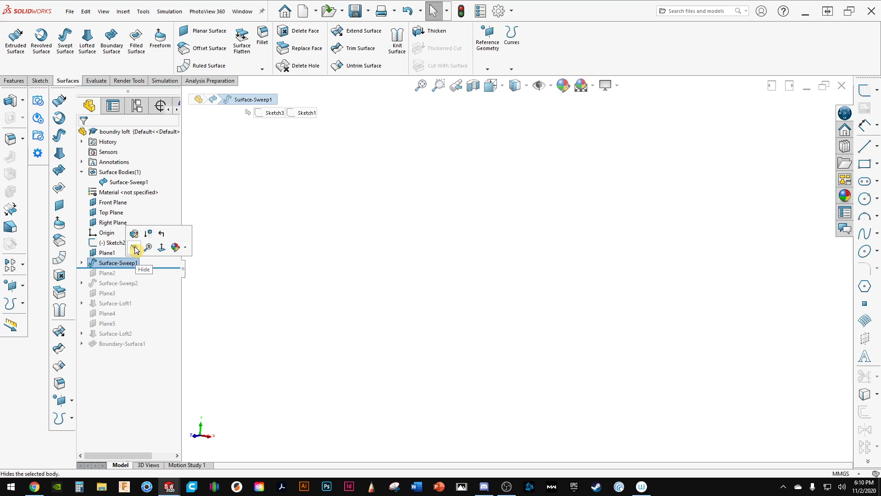
pyautogui.click(305, 210)
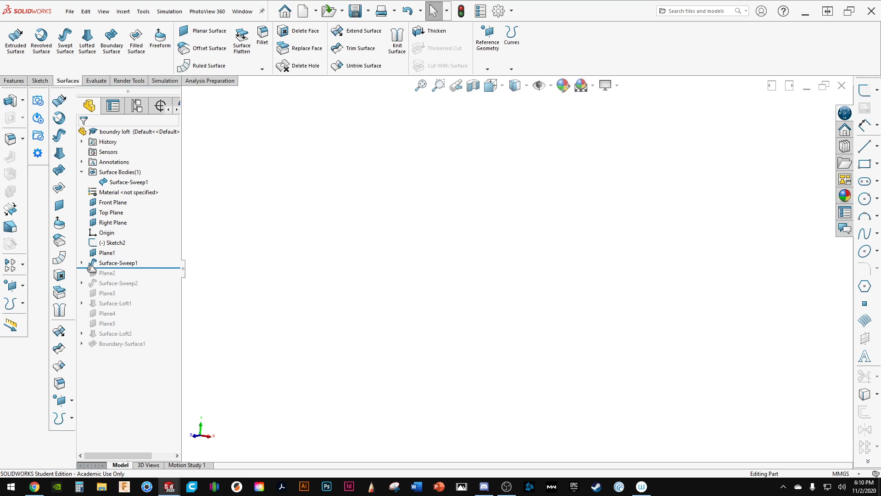
pyautogui.moveTo(136, 270); pyautogui.dragTo(169, 266)
pyautogui.click(118, 182)
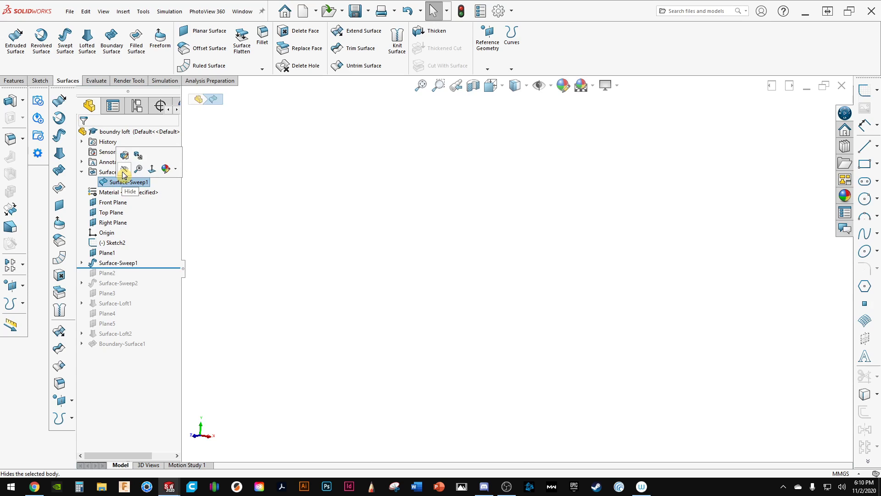
pyautogui.click(124, 172)
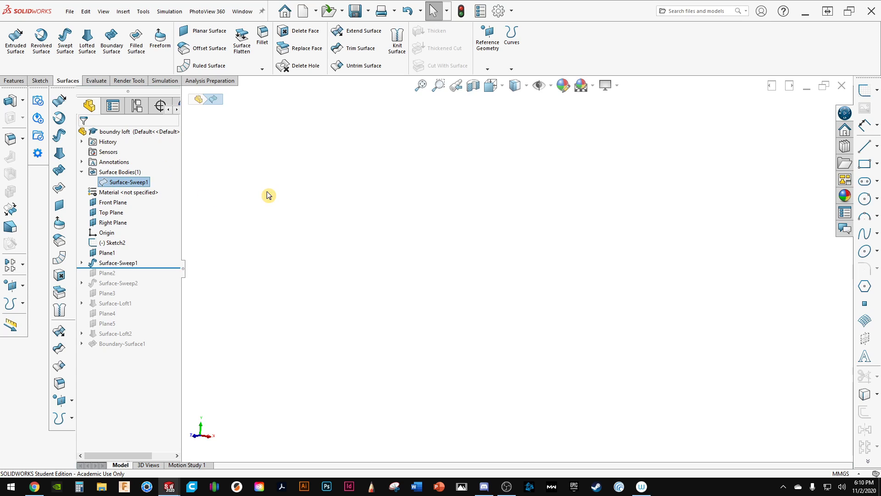
pyautogui.click(140, 182)
pyautogui.click(148, 170)
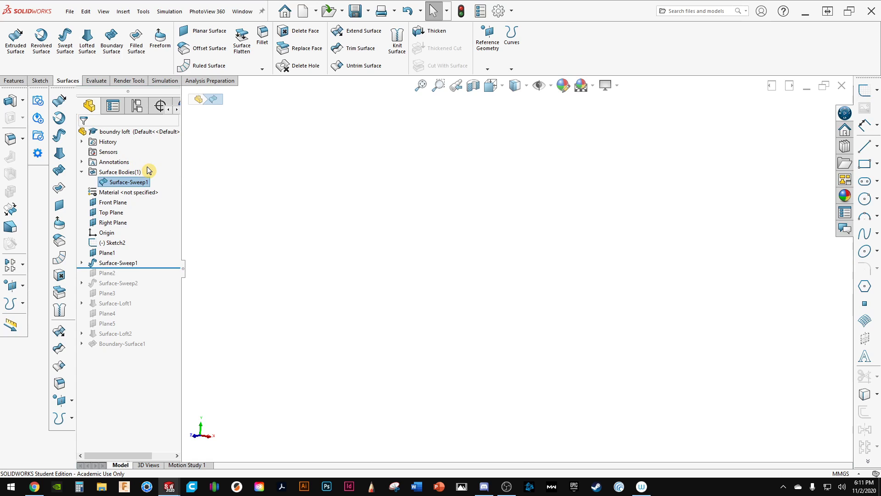
# Roll the feature history forward to include Plane2, placing the rollback point before Surface-Sweep2.
pyautogui.moveTo(391, 197)
pyautogui.mouseDown(button='middle')
pyautogui.moveTo(311, 323)
pyautogui.moveTo(362, 222)
pyautogui.moveTo(378, 208)
pyautogui.mouseUp(button='middle')
pyautogui.keyDown('ctrl'); pyautogui.moveTo(392, 206); pyautogui.dragTo(303, 340, button='middle'); pyautogui.keyUp('ctrl')
pyautogui.scroll(-2, 429, 244)
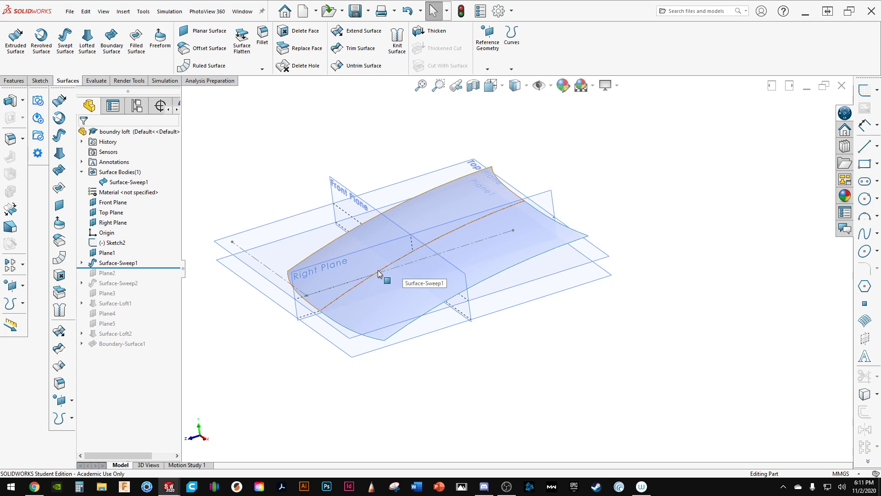
pyautogui.moveTo(173, 268); pyautogui.dragTo(155, 279)
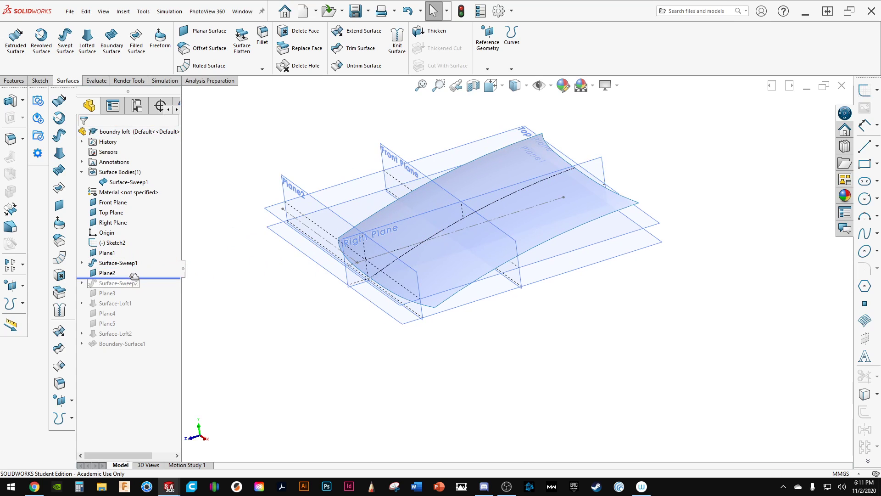
# Review the profile and path sketches in the Surface-Sweep1 definition and exit without changing it.
pyautogui.click(91, 263)
pyautogui.click(82, 263)
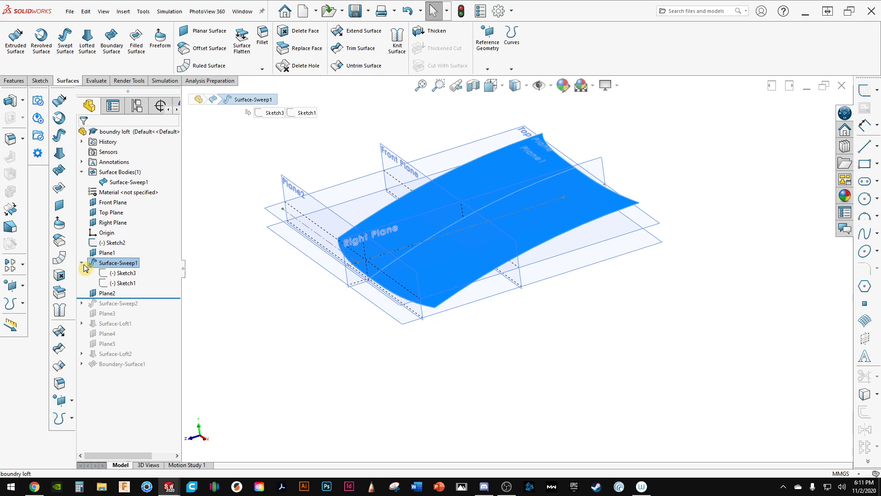
pyautogui.click(120, 274)
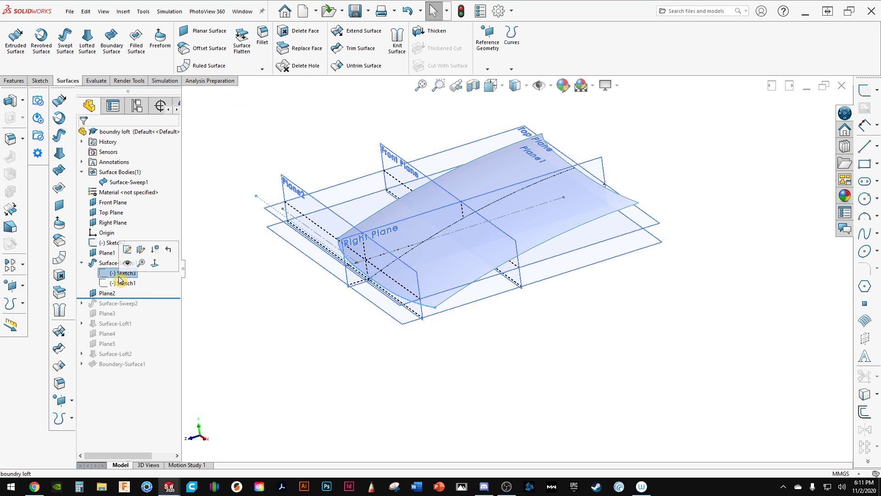
pyautogui.click(112, 262)
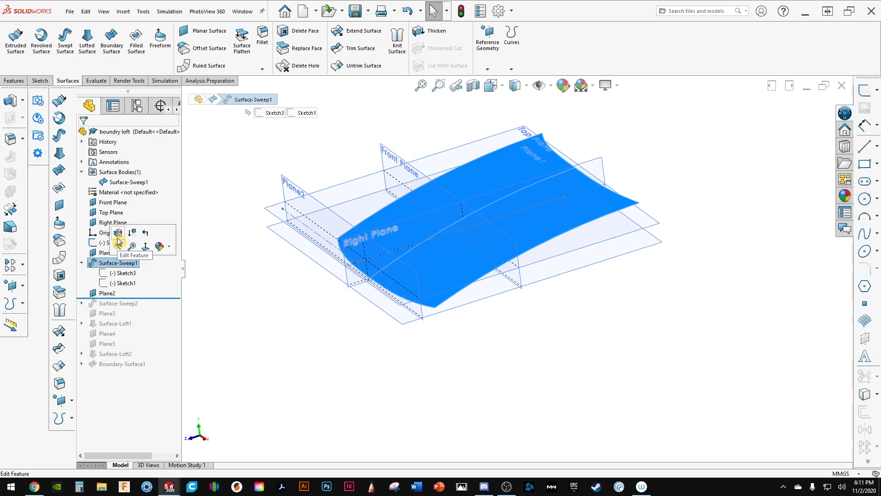
pyautogui.click(118, 238)
pyautogui.scroll(-3, 431, 290)
pyautogui.moveTo(381, 319)
pyautogui.mouseDown(button='middle')
pyautogui.moveTo(344, 291)
pyautogui.moveTo(393, 328)
pyautogui.mouseUp(button='middle')
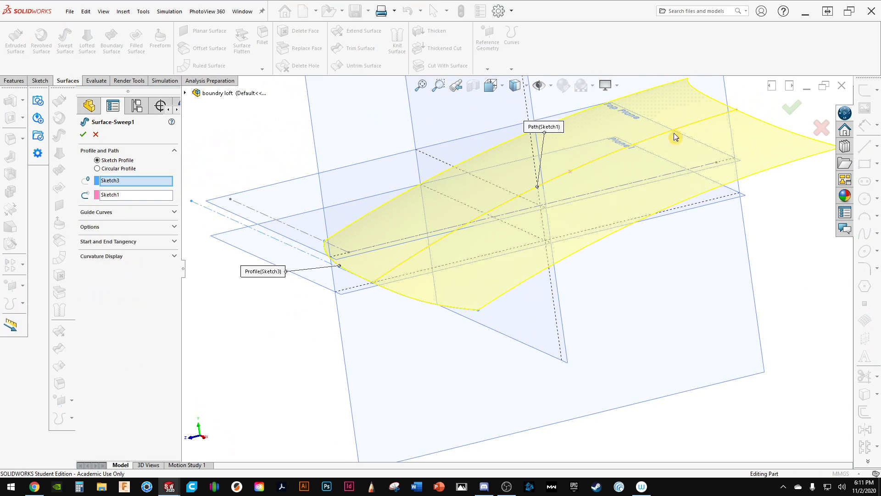
pyautogui.click(134, 182)
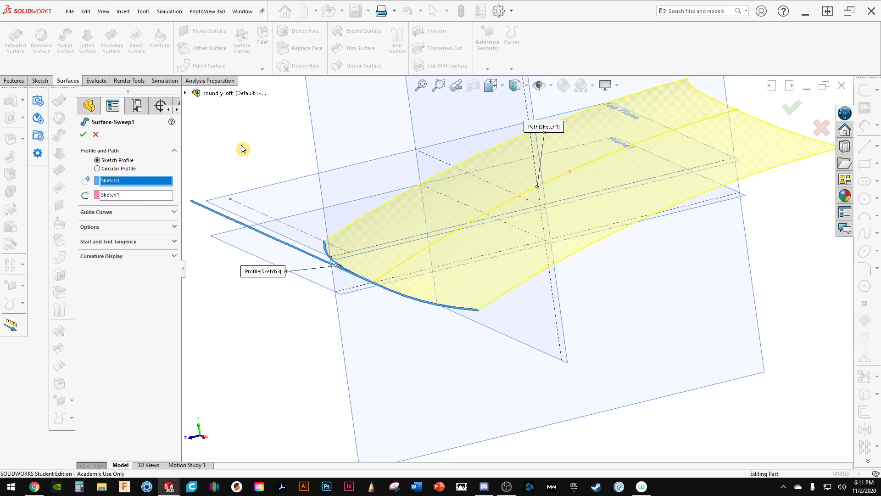
pyautogui.click(96, 133)
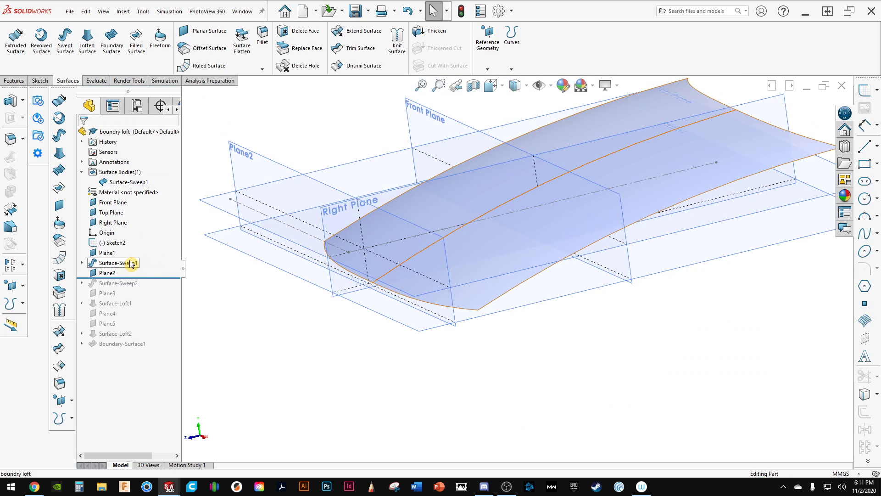
# Delete the Surface-Sweep1 feature, keeping its profile and path sketches.
pyautogui.rightClick(133, 262)
pyautogui.click(154, 339)
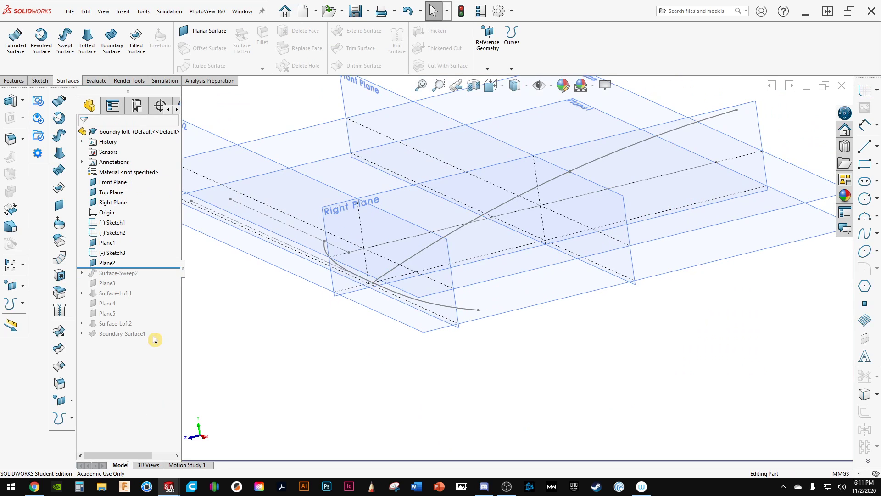
# Examine how the curved profile on Plane1 and the path spline on the Right Plane meet, in 3D and side views.
pyautogui.moveTo(360, 332); pyautogui.dragTo(420, 301, button='middle')
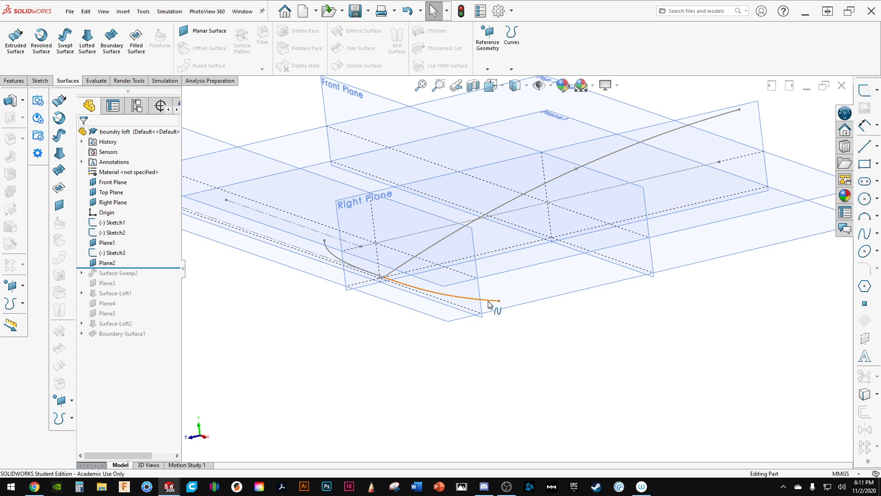
pyautogui.moveTo(430, 251); pyautogui.dragTo(417, 264, button='middle')
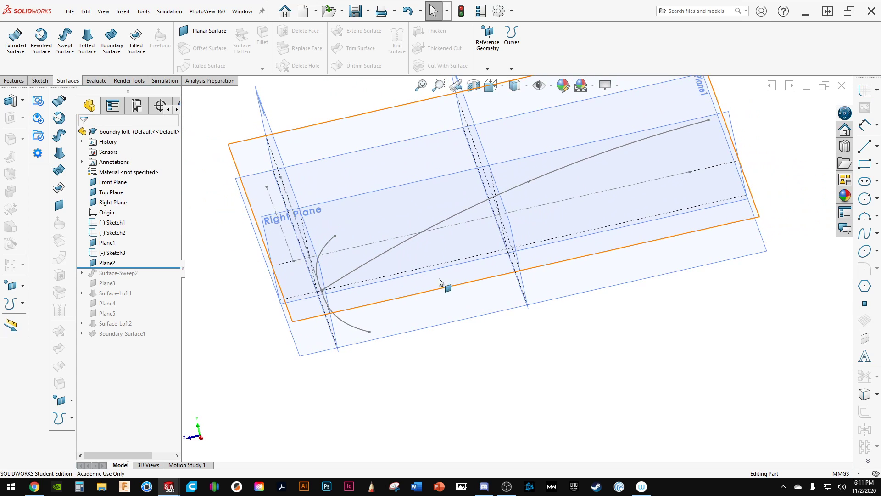
pyautogui.hotkey('ctrl', '4')
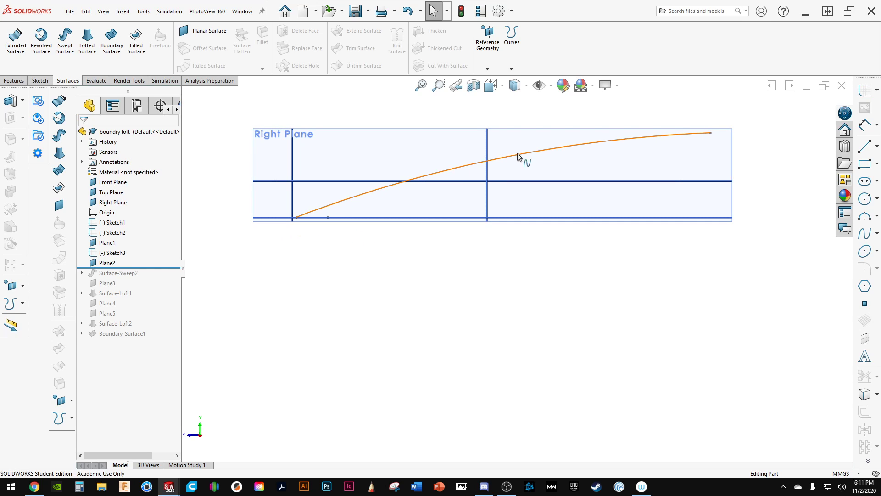
pyautogui.moveTo(289, 235)
pyautogui.mouseDown(button='middle')
pyautogui.moveTo(314, 251)
pyautogui.moveTo(325, 309)
pyautogui.moveTo(282, 321)
pyautogui.mouseUp(button='middle')
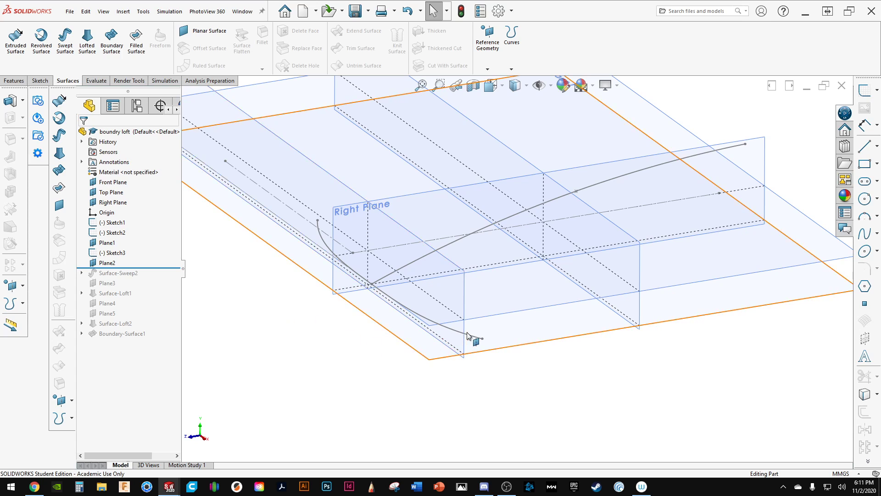
pyautogui.click(481, 351)
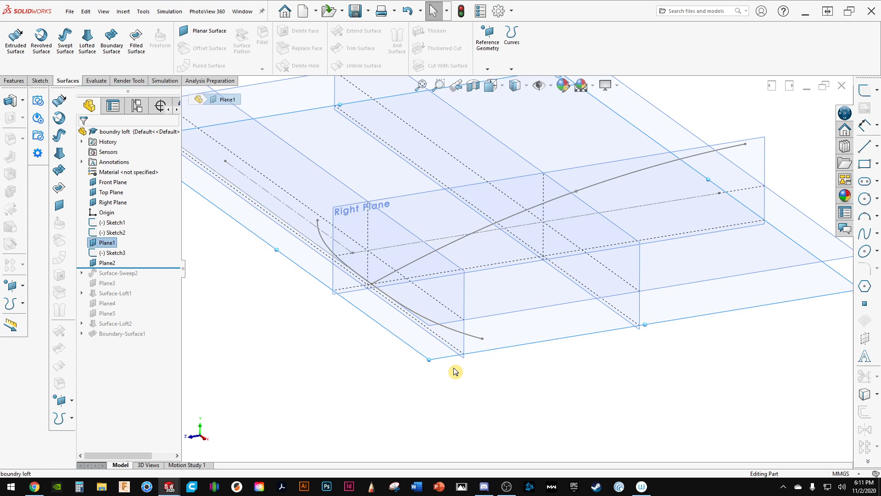
pyautogui.moveTo(453, 369); pyautogui.dragTo(382, 369, button='right')
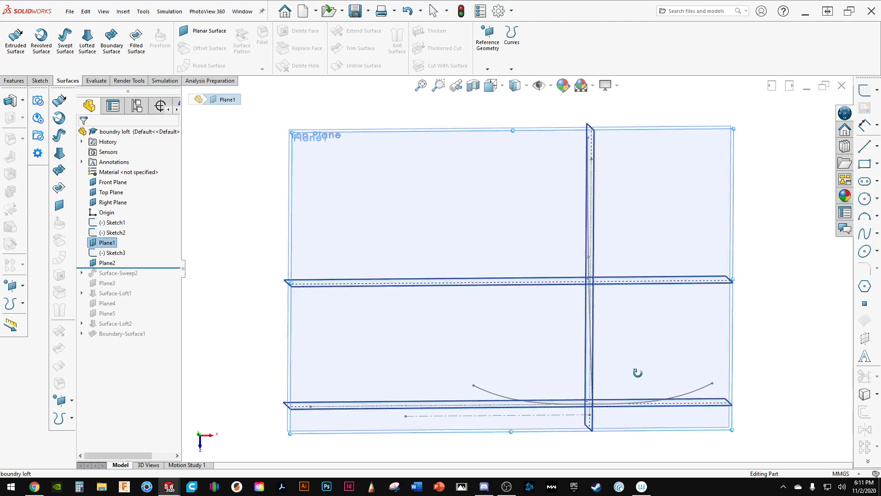
pyautogui.moveTo(637, 416); pyautogui.dragTo(470, 370, button='middle')
pyautogui.scroll(-2, 440, 358)
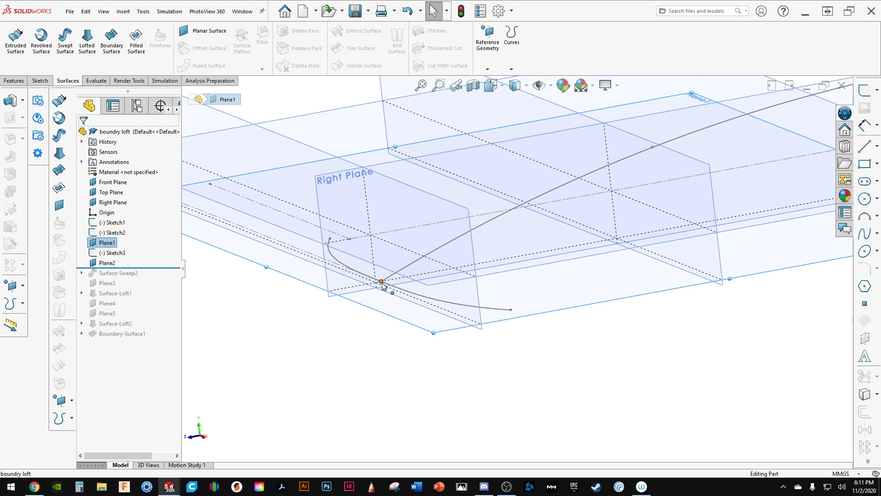
pyautogui.click(372, 325)
pyautogui.moveTo(455, 367); pyautogui.dragTo(360, 374, button='middle')
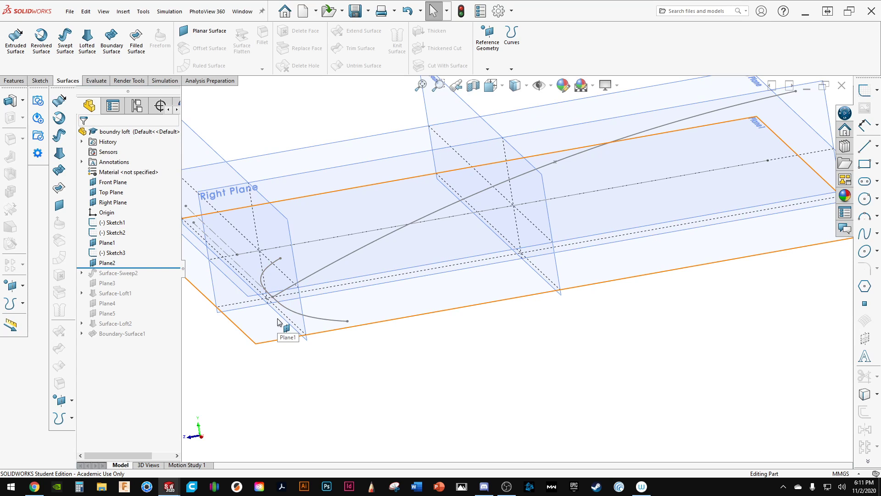
pyautogui.hotkey('ctrl', '4')
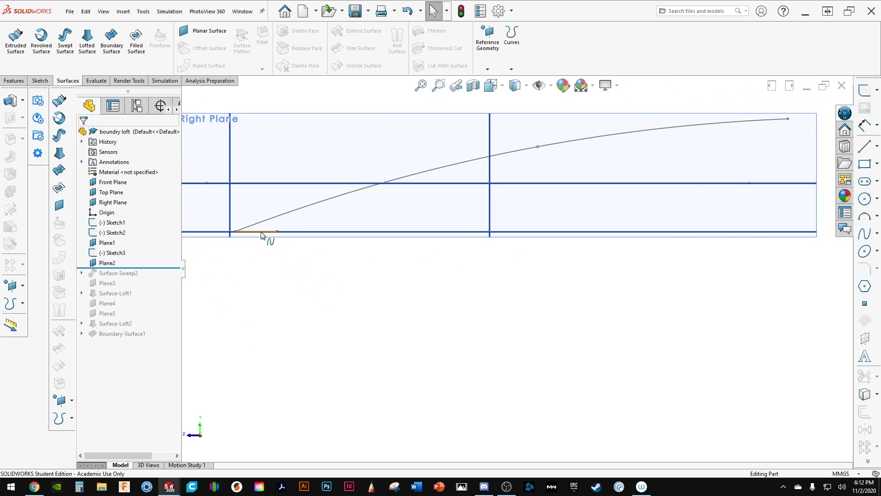
pyautogui.scroll(-4, 275, 259)
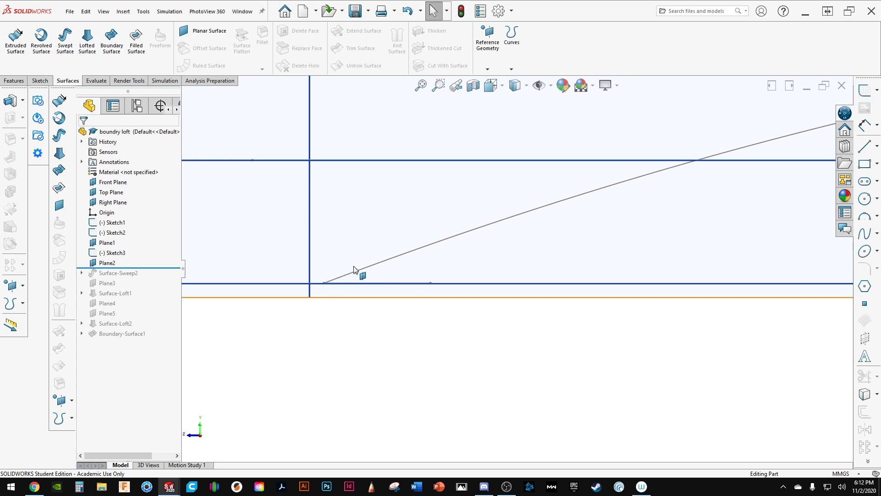
pyautogui.scroll(5, 341, 282)
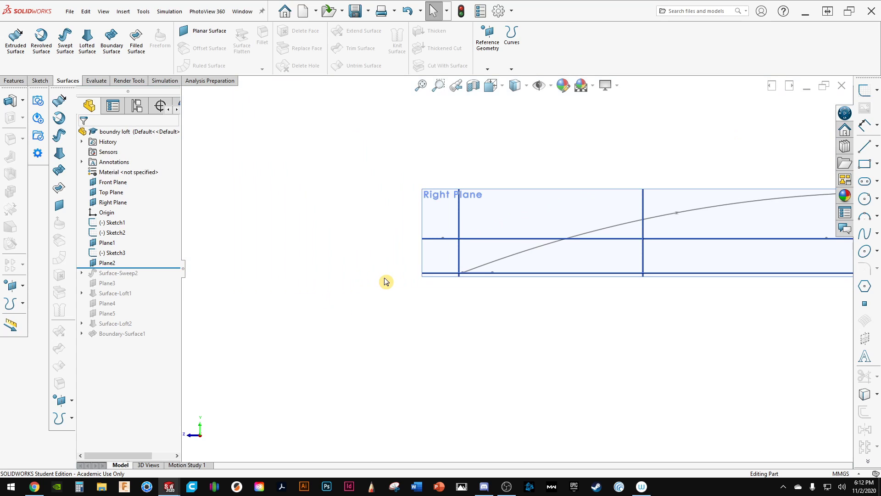
# Set up a swept surface with Sketch3 as profile and Sketch1 as path, with mesh preview turned on.
pyautogui.moveTo(385, 279); pyautogui.dragTo(368, 342, button='middle')
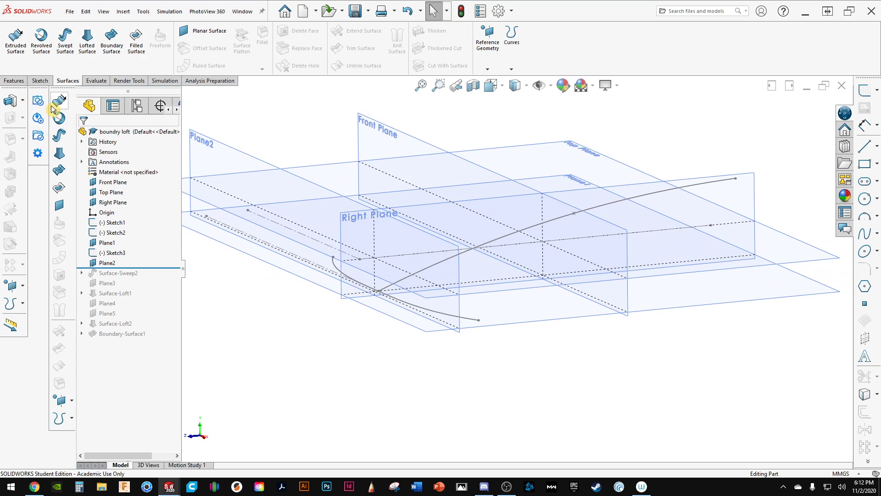
pyautogui.click(58, 136)
pyautogui.click(123, 182)
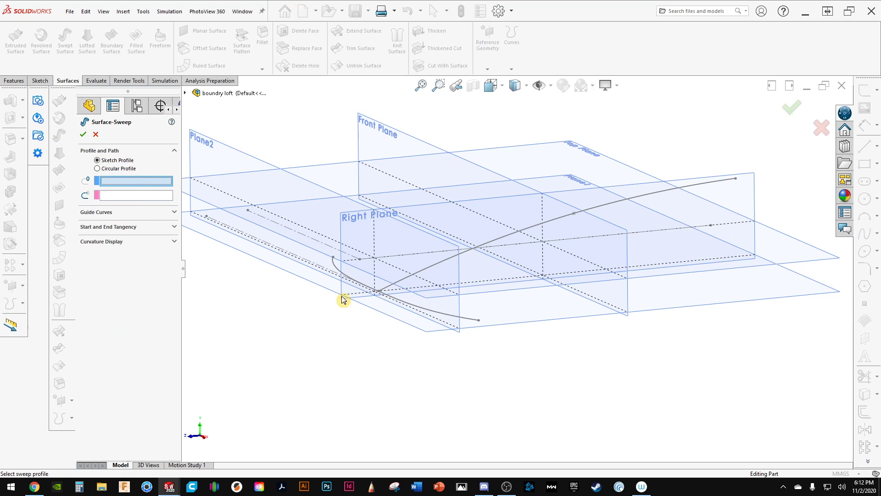
pyautogui.click(435, 314)
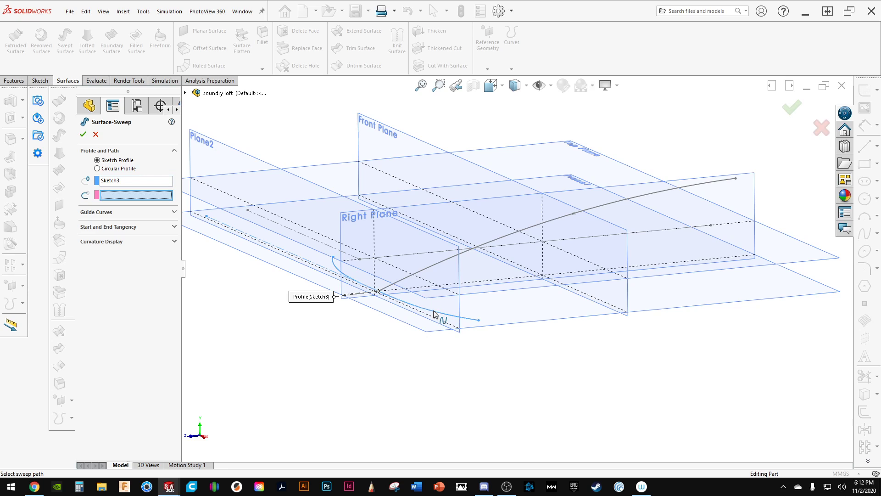
pyautogui.click(173, 241)
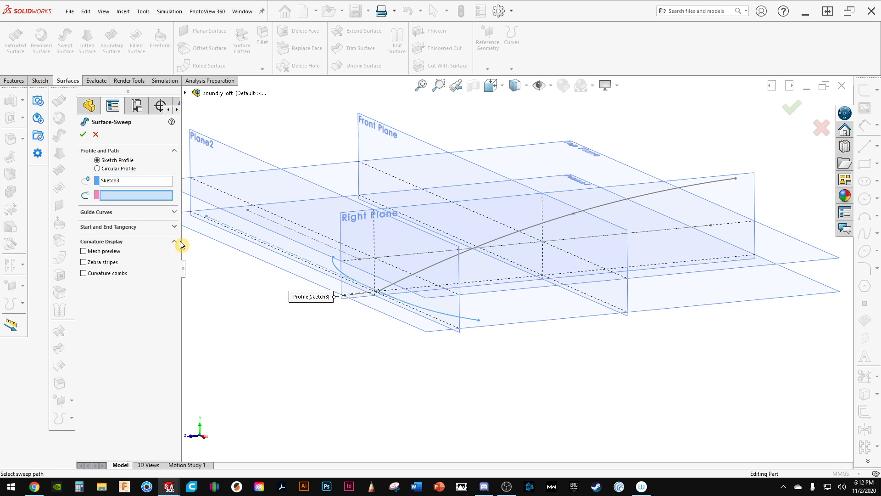
pyautogui.click(83, 251)
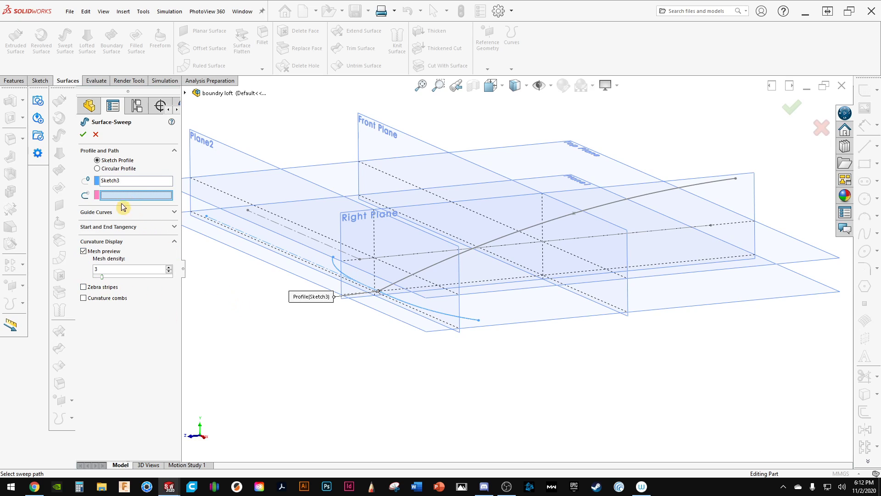
pyautogui.click(440, 263)
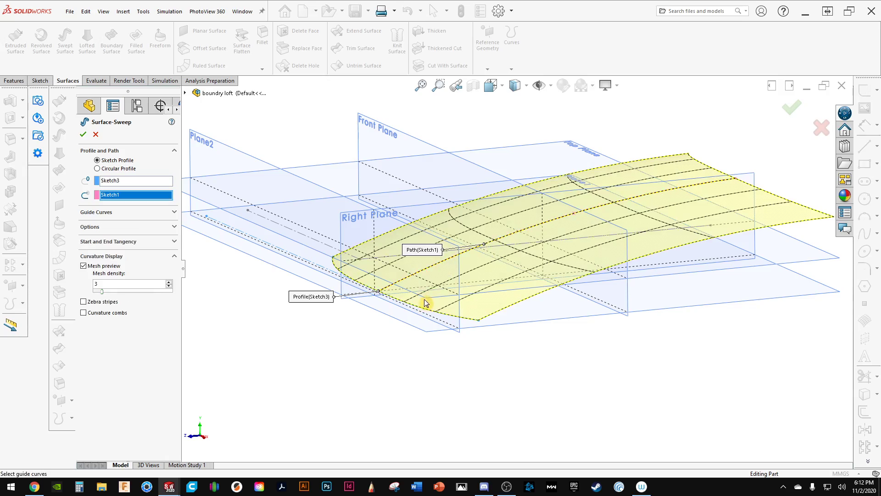
# Examine the swept surface preview from the profile end to the far end, checking how the profile follows the path.
pyautogui.moveTo(427, 300)
pyautogui.mouseDown(button='middle')
pyautogui.moveTo(406, 295)
pyautogui.moveTo(417, 296)
pyautogui.moveTo(397, 318)
pyautogui.moveTo(395, 301)
pyautogui.moveTo(387, 311)
pyautogui.mouseUp(button='middle')
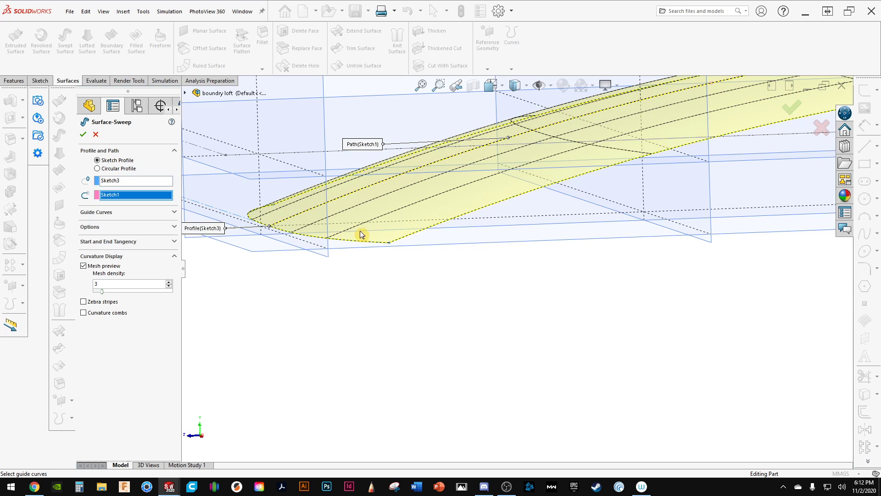
pyautogui.scroll(3, 338, 240)
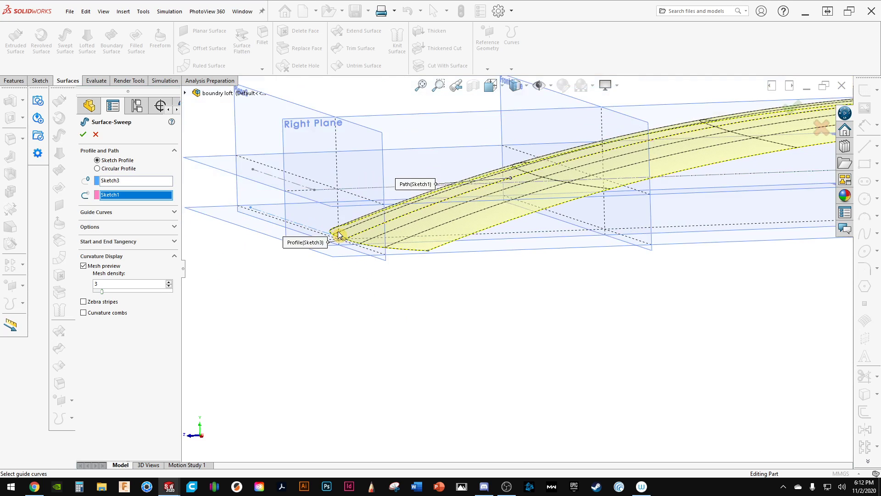
pyautogui.moveTo(340, 233); pyautogui.dragTo(472, 229, button='middle')
pyautogui.moveTo(726, 166); pyautogui.dragTo(284, 287, button='middle')
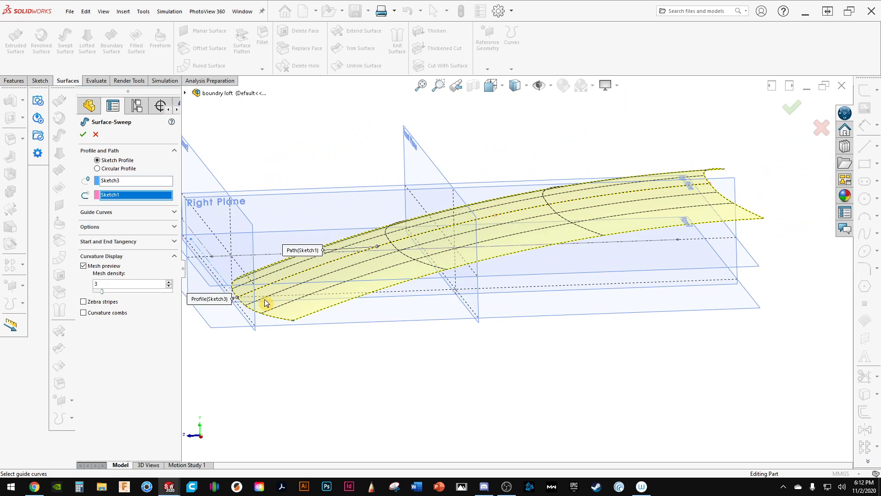
pyautogui.moveTo(751, 191); pyautogui.dragTo(616, 184, button='middle')
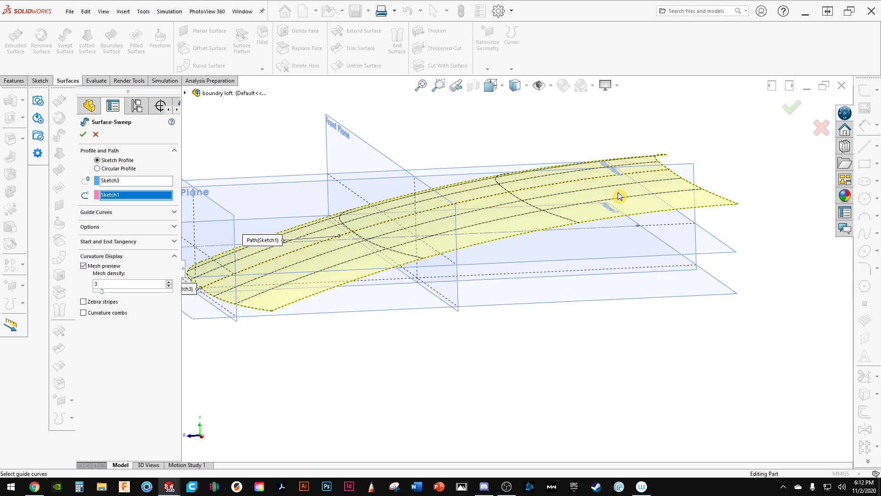
pyautogui.moveTo(613, 193); pyautogui.dragTo(599, 244, button='middle')
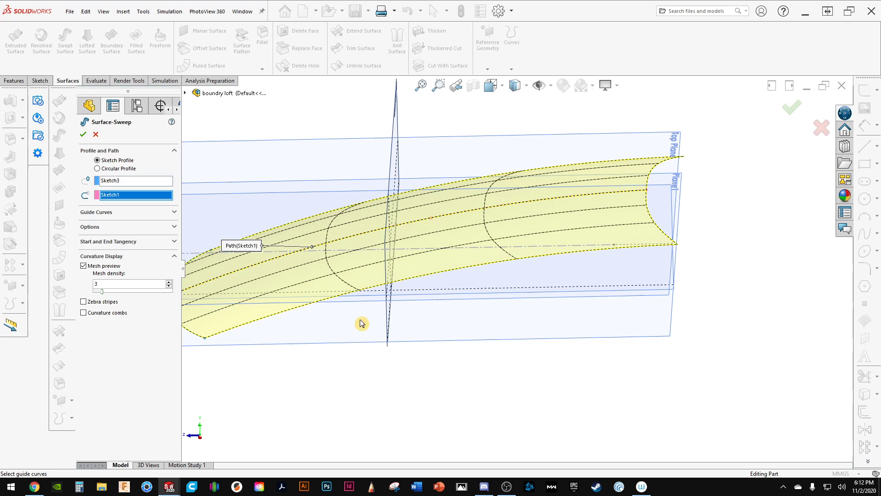
pyautogui.press('f')
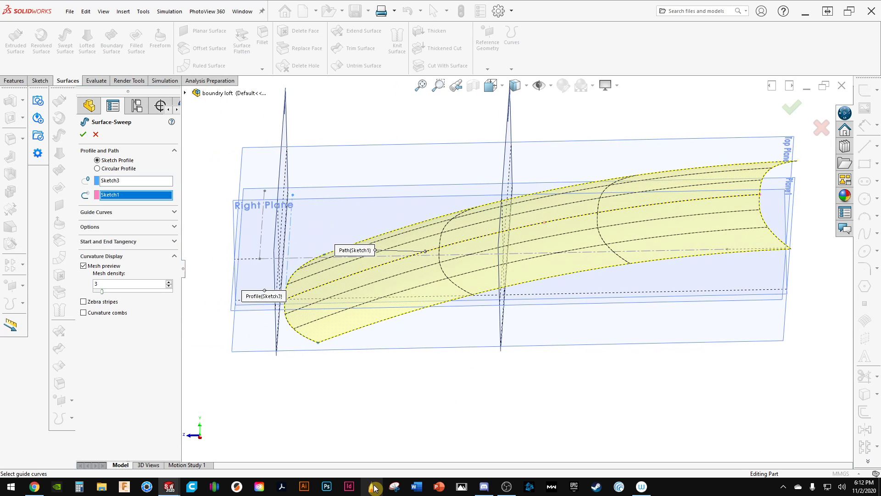
pyautogui.moveTo(295, 358); pyautogui.dragTo(332, 330, button='middle')
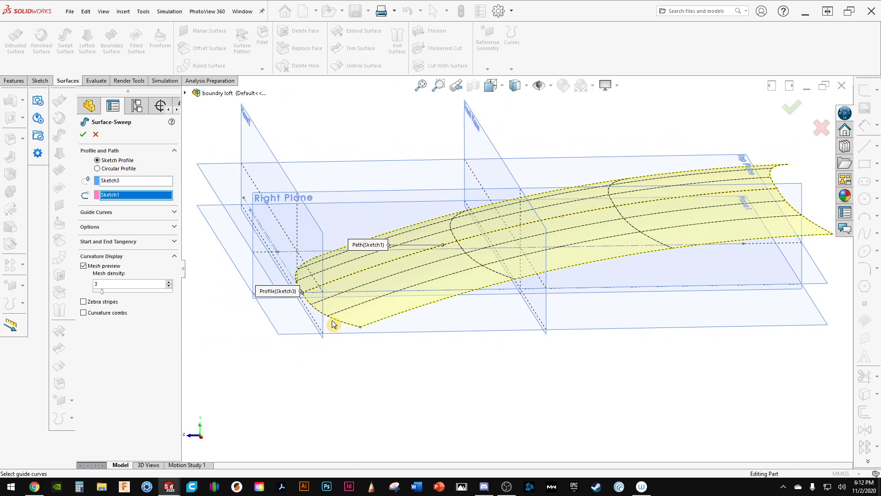
# Switch to Autodesk SketchBook and pencil a rising path curve with near-horizontal profile strokes stepping up along it.
pyautogui.click(372, 490)
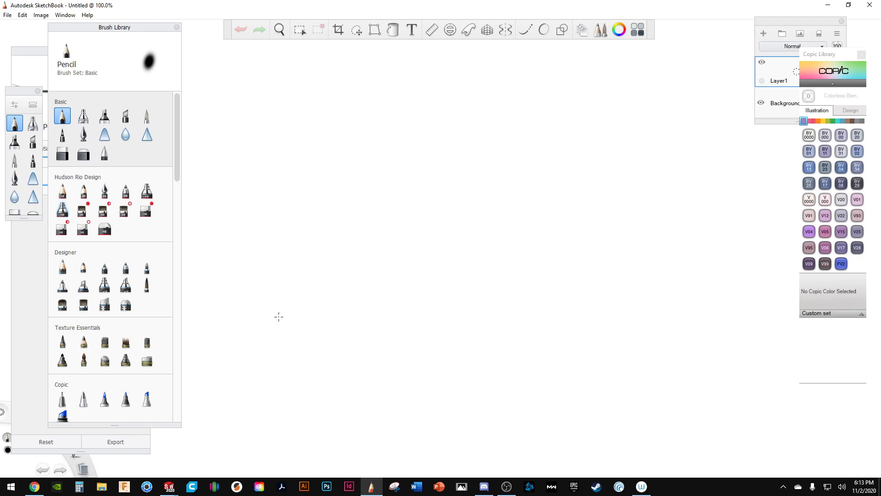
pyautogui.click(250, 317)
pyautogui.moveTo(235, 298)
pyautogui.mouseDown()
pyautogui.moveTo(356, 298)
pyautogui.moveTo(698, 160)
pyautogui.mouseUp()
pyautogui.moveTo(268, 275); pyautogui.dragTo(377, 271)
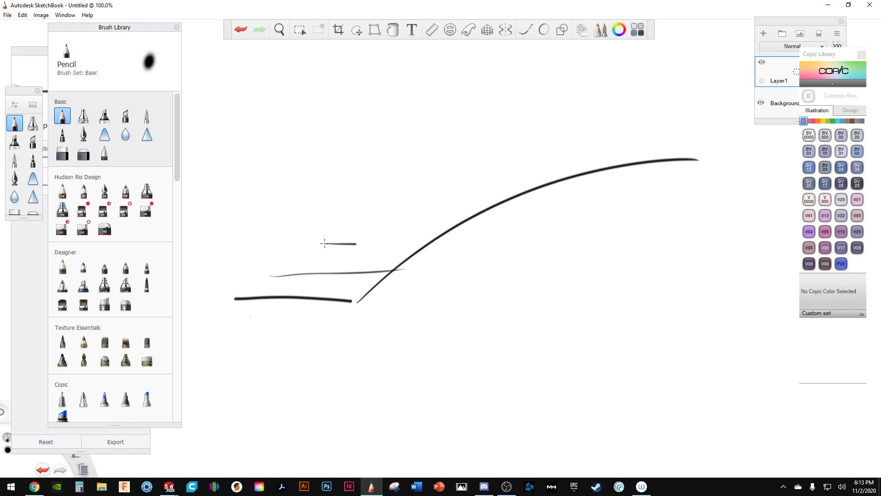
pyautogui.moveTo(324, 243); pyautogui.dragTo(480, 236)
pyautogui.moveTo(373, 209); pyautogui.dragTo(527, 217)
pyautogui.moveTo(436, 170); pyautogui.dragTo(600, 183)
pyautogui.moveTo(508, 133); pyautogui.dragTo(676, 152)
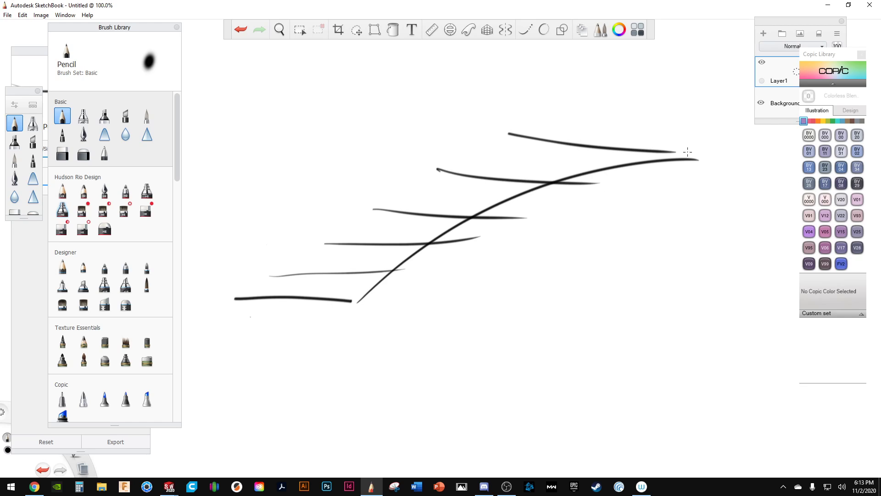
# Draw a second, steeper arc rising from a short base stroke, with profile strokes that turn to follow it.
pyautogui.moveTo(276, 389); pyautogui.dragTo(392, 389)
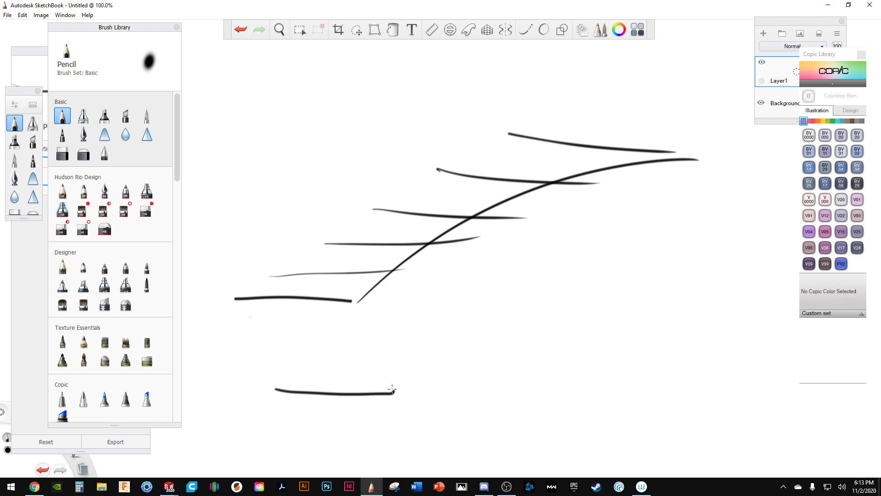
pyautogui.moveTo(284, 390)
pyautogui.mouseDown()
pyautogui.moveTo(340, 238)
pyautogui.moveTo(567, 77)
pyautogui.mouseUp()
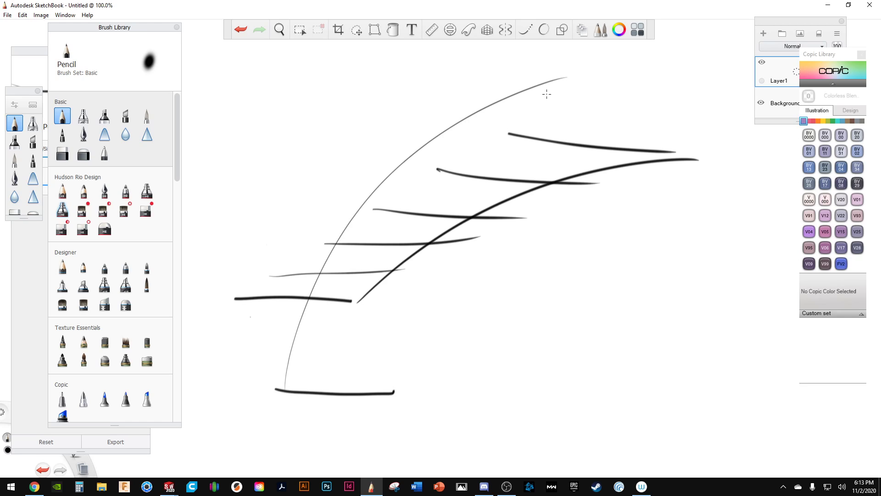
pyautogui.moveTo(294, 330); pyautogui.dragTo(417, 360)
pyautogui.moveTo(341, 248); pyautogui.dragTo(430, 316)
pyautogui.moveTo(460, 259); pyautogui.dragTo(382, 182)
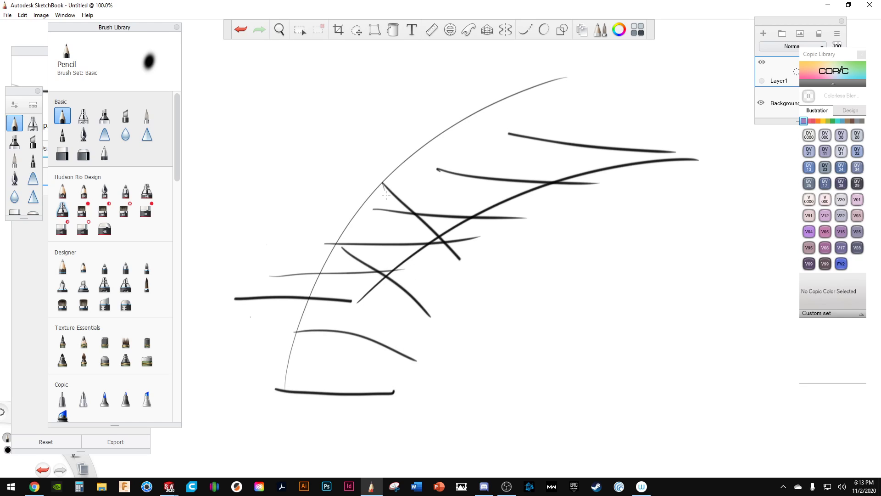
pyautogui.moveTo(529, 108); pyautogui.dragTo(575, 201)
pyautogui.moveTo(588, 85); pyautogui.dragTo(631, 187)
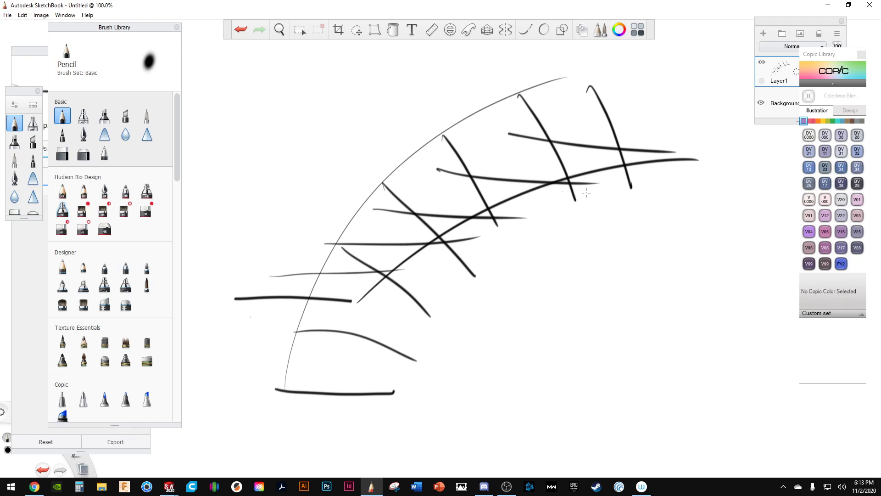
# Switch back to SOLIDWORKS and inspect where the profile and path meet in the swept surface preview.
pyautogui.press('super+Tab')
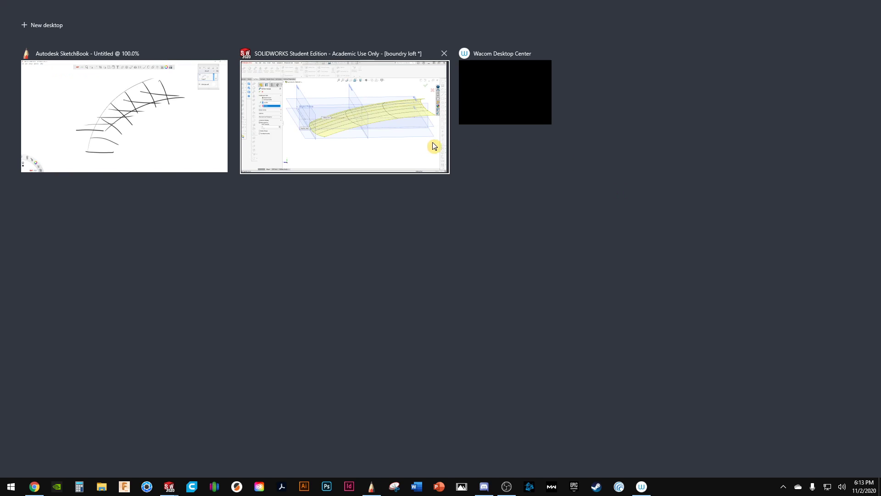
pyautogui.click(395, 145)
pyautogui.moveTo(415, 285); pyautogui.dragTo(428, 326, button='middle')
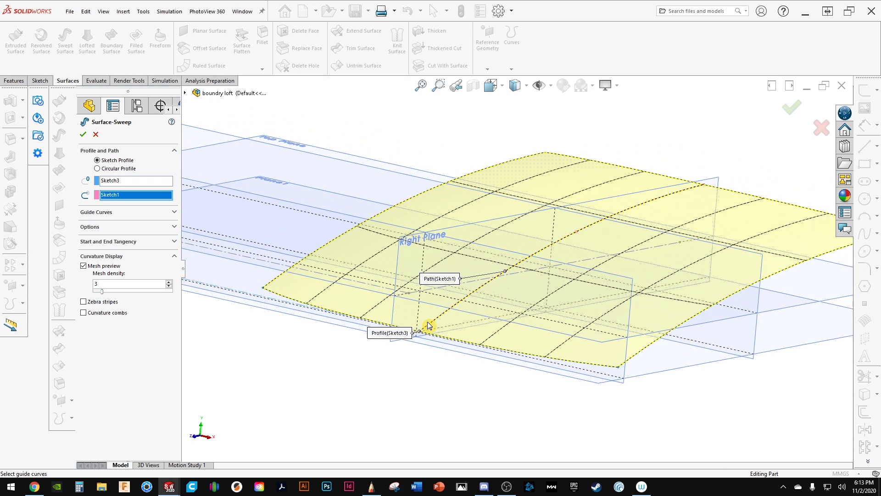
pyautogui.click(427, 331)
pyautogui.moveTo(453, 228); pyautogui.dragTo(336, 226, button='middle')
# Inspect the sweep preview with curvature combs in both directions at scale 100, and cancel the sweep.
pyautogui.click(87, 313)
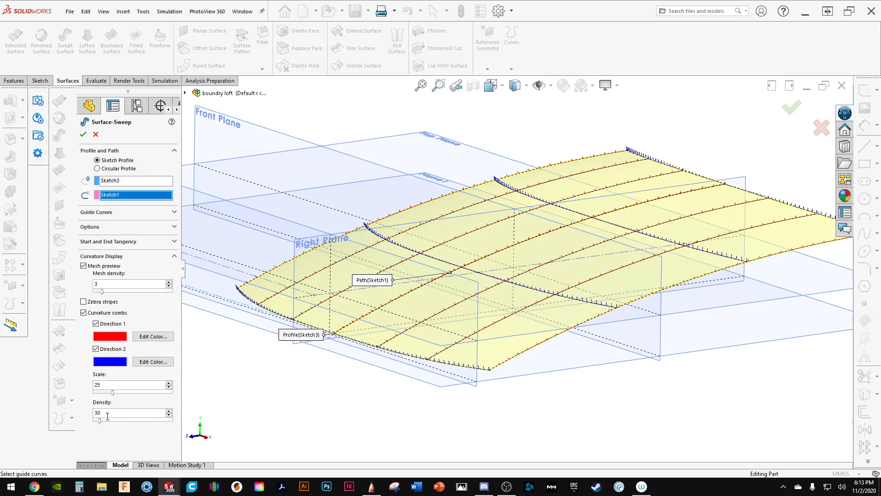
pyautogui.moveTo(114, 392); pyautogui.dragTo(316, 408)
pyautogui.moveTo(316, 409); pyautogui.dragTo(456, 364, button='middle')
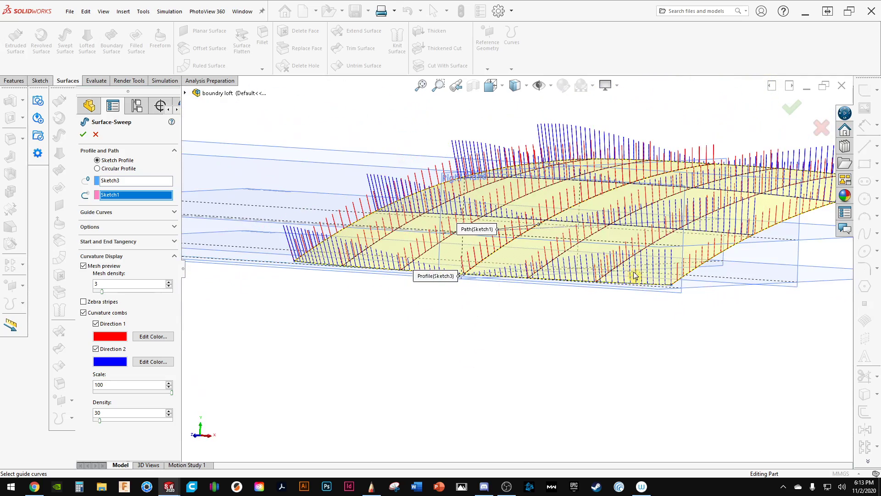
pyautogui.moveTo(563, 271); pyautogui.dragTo(388, 262, button='middle')
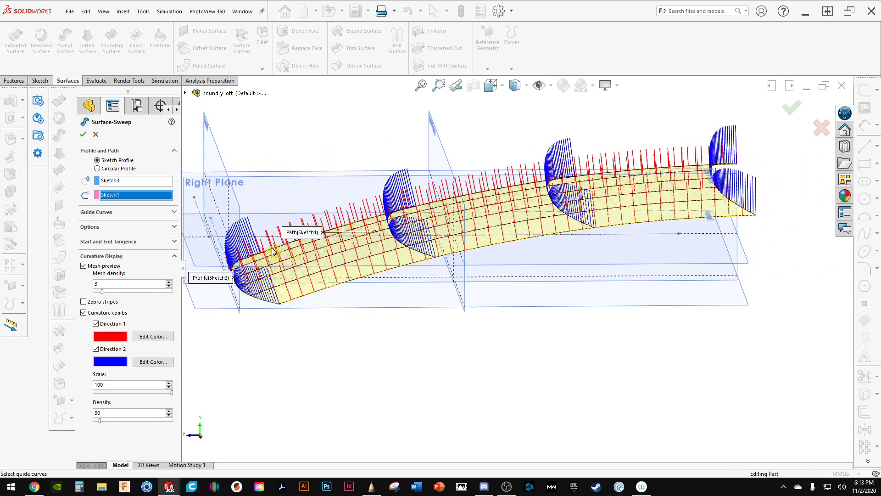
pyautogui.moveTo(505, 208); pyautogui.dragTo(463, 169, button='middle')
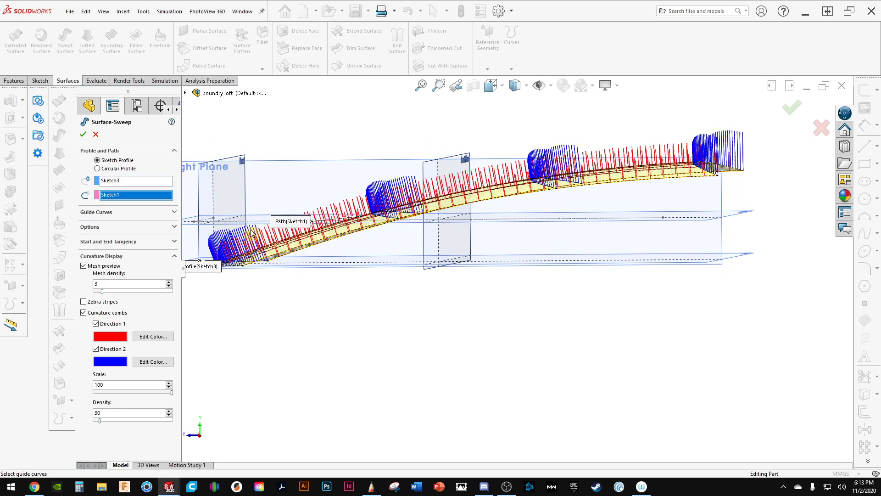
pyautogui.click(822, 127)
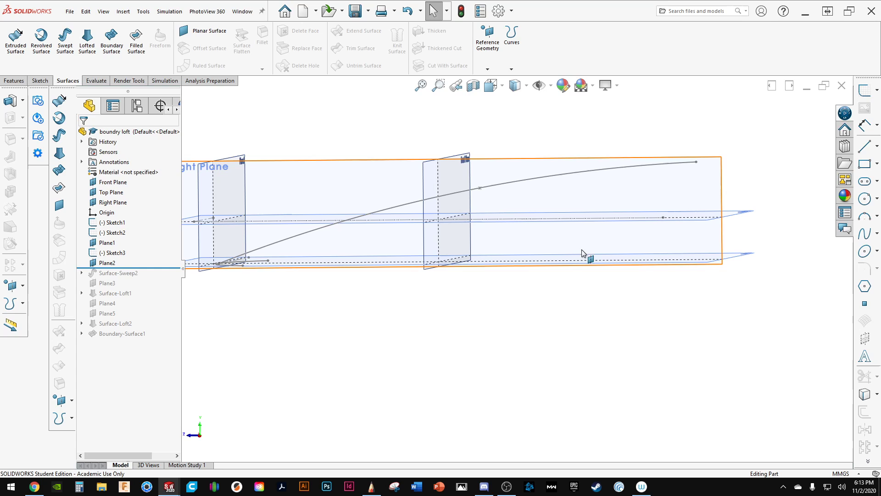
# Turn on the curvature display for the path spline in Sketch1 and exit the sketch, discarding other changes.
pyautogui.click(309, 240)
pyautogui.click(327, 199)
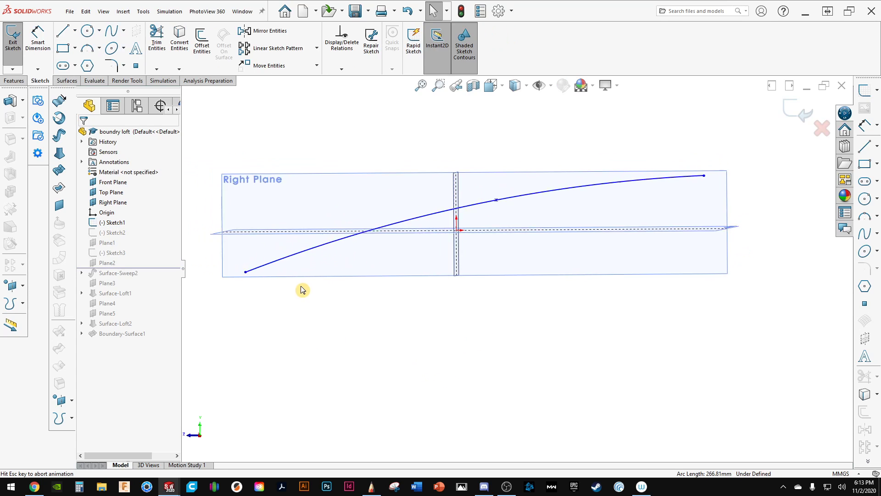
pyautogui.click(376, 293)
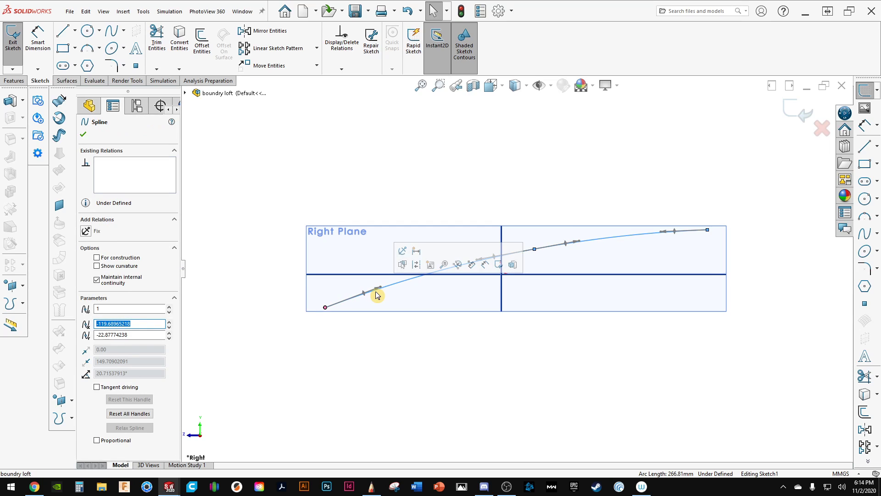
pyautogui.click(118, 266)
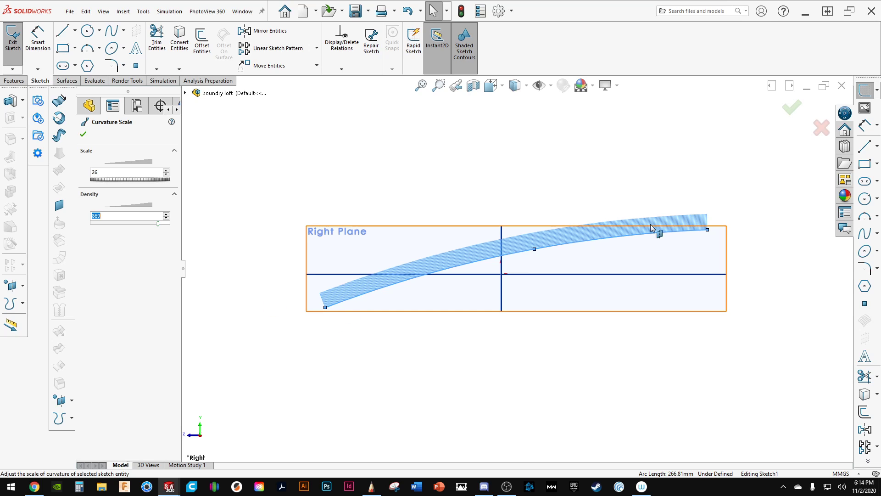
pyautogui.scroll(-3, 564, 263)
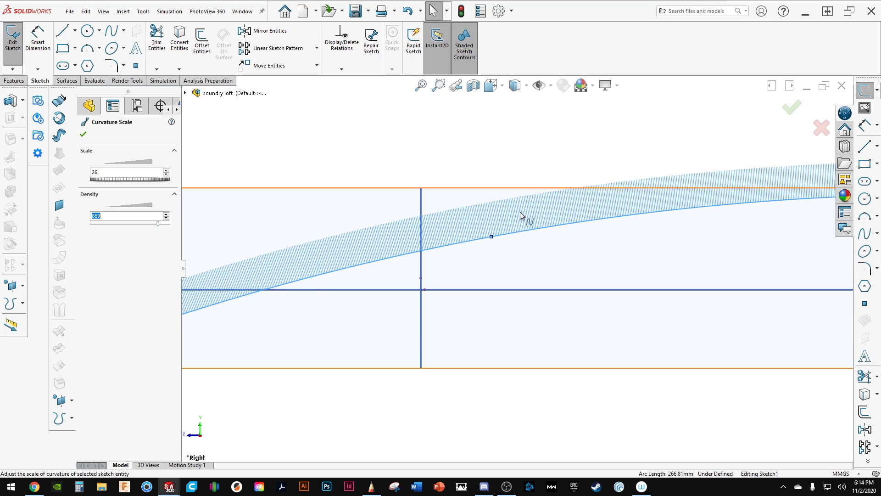
pyautogui.scroll(3, 521, 215)
pyautogui.click(792, 108)
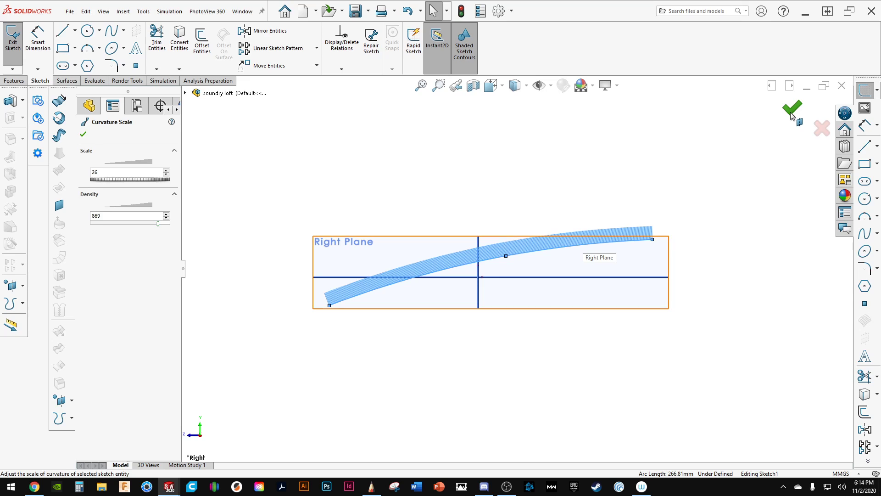
pyautogui.click(822, 128)
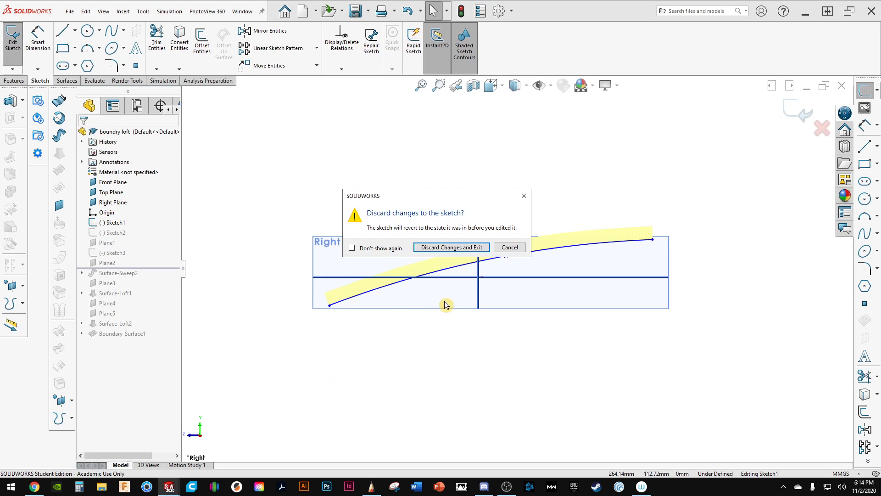
pyautogui.click(455, 248)
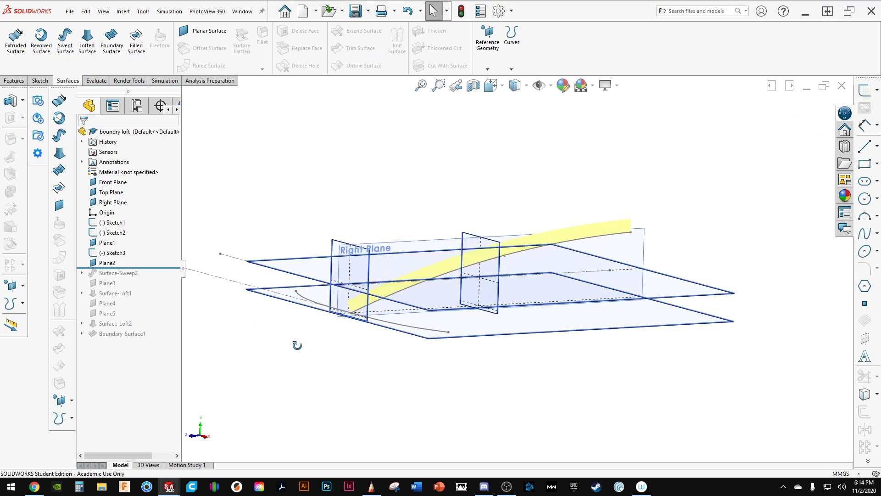
# Create a swept surface with Sketch3 as the profile and Sketch1 as the path.
pyautogui.click(59, 135)
pyautogui.click(111, 181)
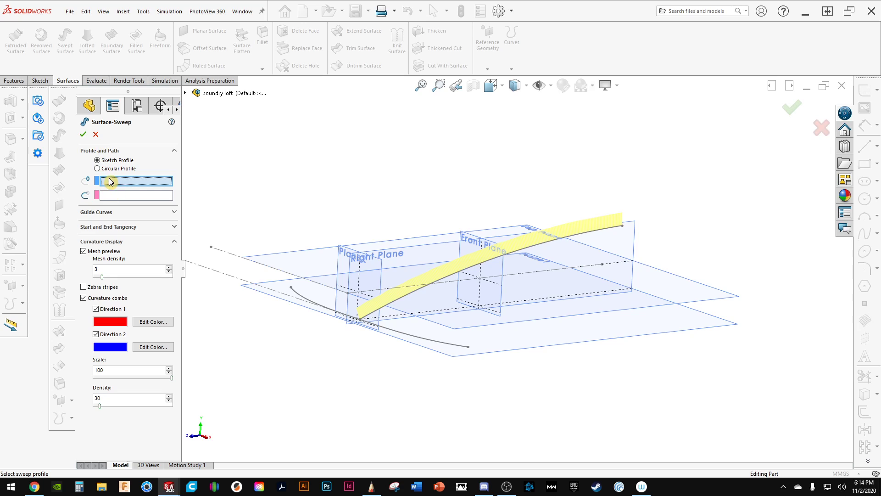
pyautogui.click(428, 341)
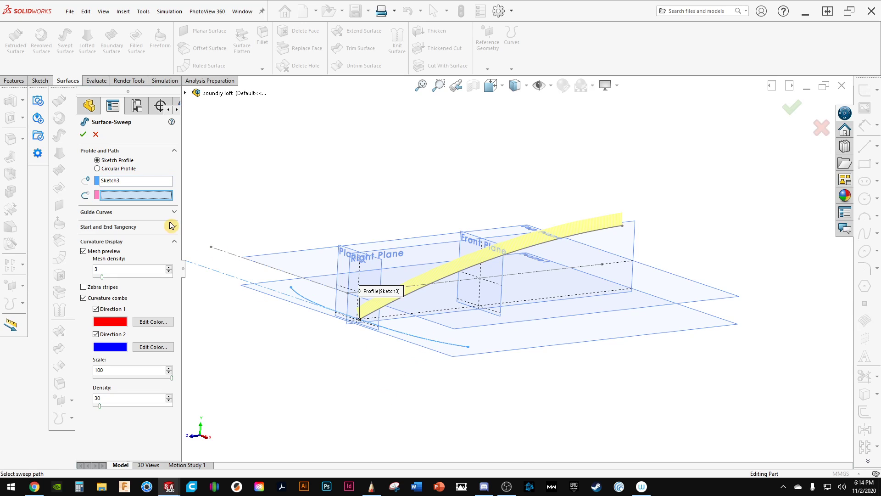
pyautogui.click(411, 299)
pyautogui.rightClick(409, 298)
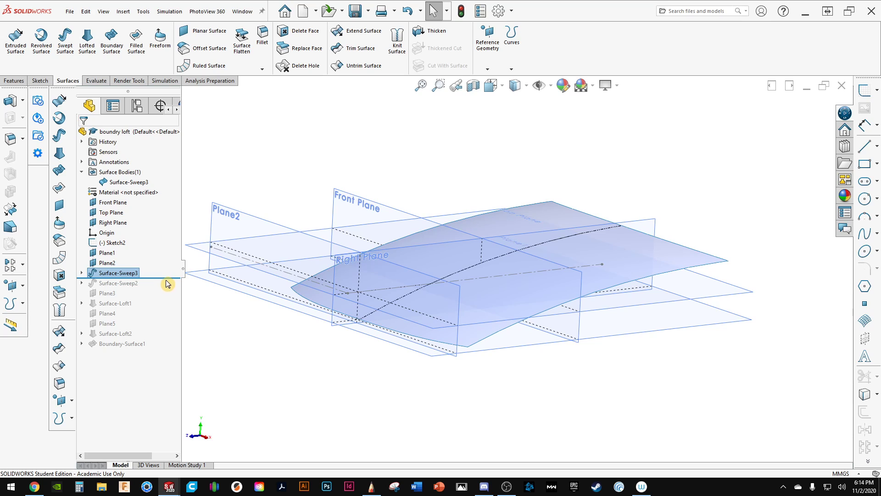
# Roll the model forward past Surface-Sweep2 and hide the Surface-Sweep3 body.
pyautogui.moveTo(170, 277); pyautogui.dragTo(175, 288)
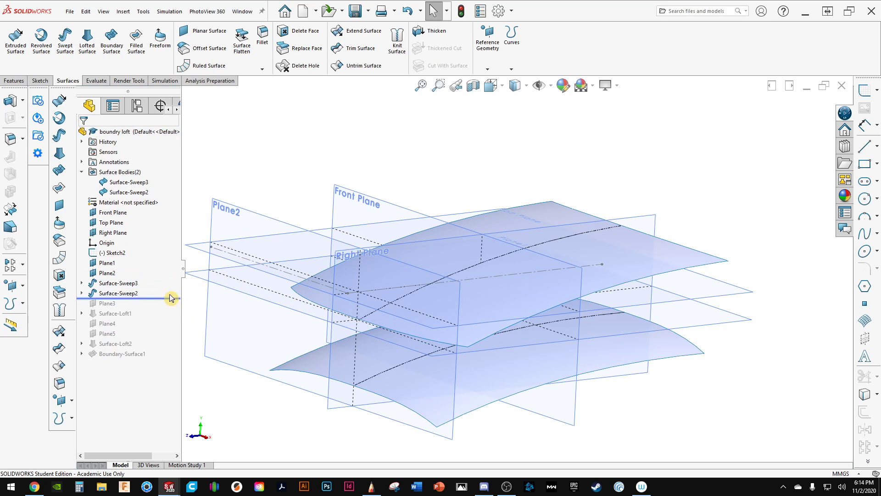
pyautogui.click(123, 185)
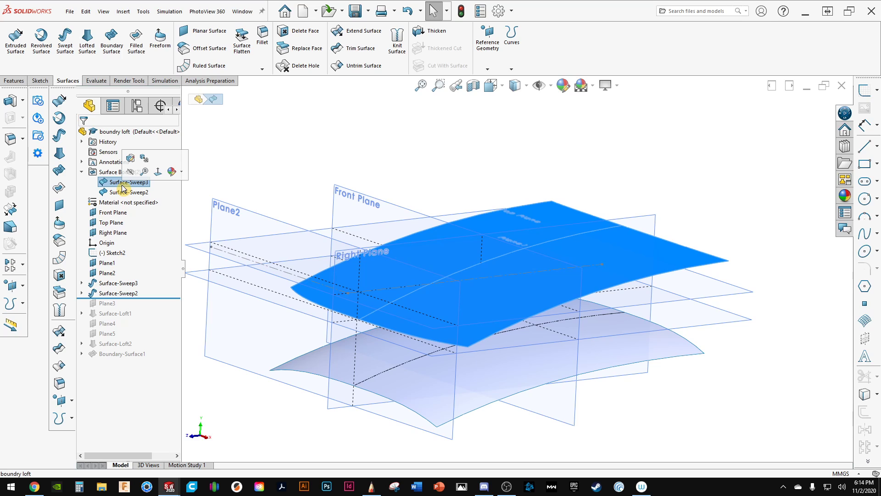
pyautogui.click(131, 171)
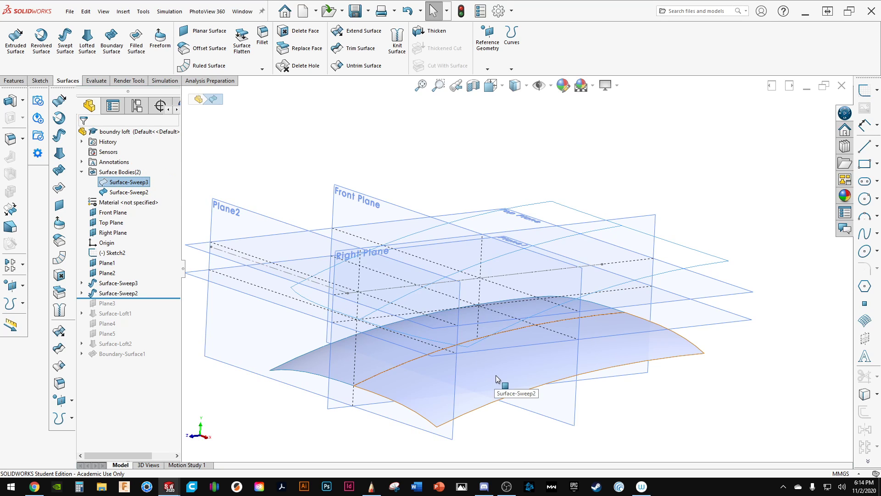
pyautogui.keyDown('ctrl'); pyautogui.moveTo(495, 375); pyautogui.dragTo(497, 265, button='middle'); pyautogui.keyUp('ctrl')
pyautogui.moveTo(327, 297); pyautogui.dragTo(338, 314, button='middle')
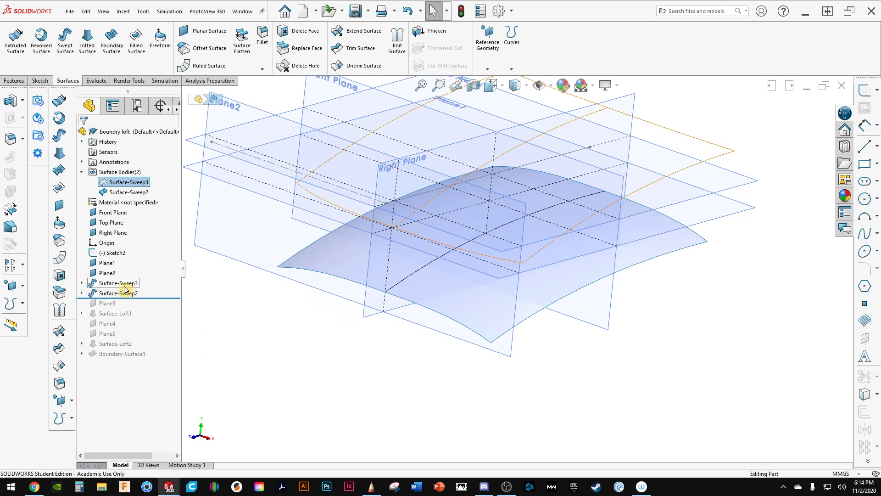
# List the sketches behind Surface-Sweep2 and highlight its profile Sketch5 and path Sketch4 on the surface.
pyautogui.click(82, 293)
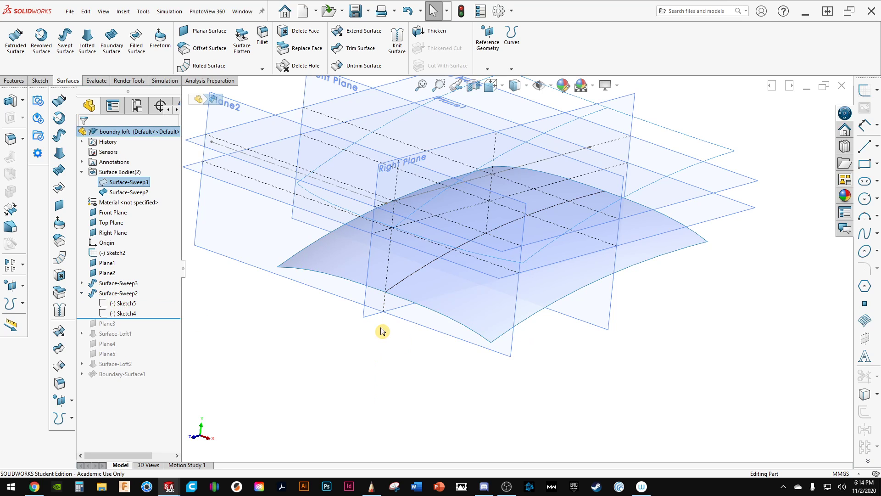
pyautogui.scroll(-5, 370, 304)
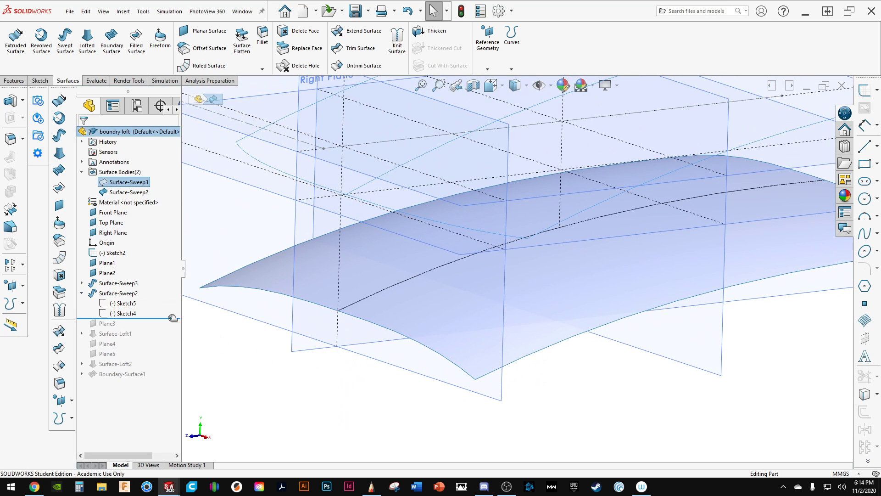
pyautogui.click(121, 304)
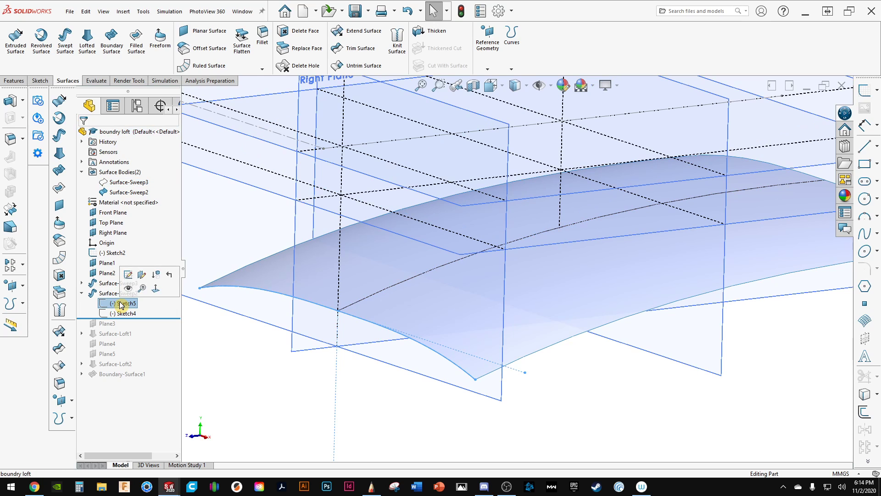
pyautogui.click(124, 313)
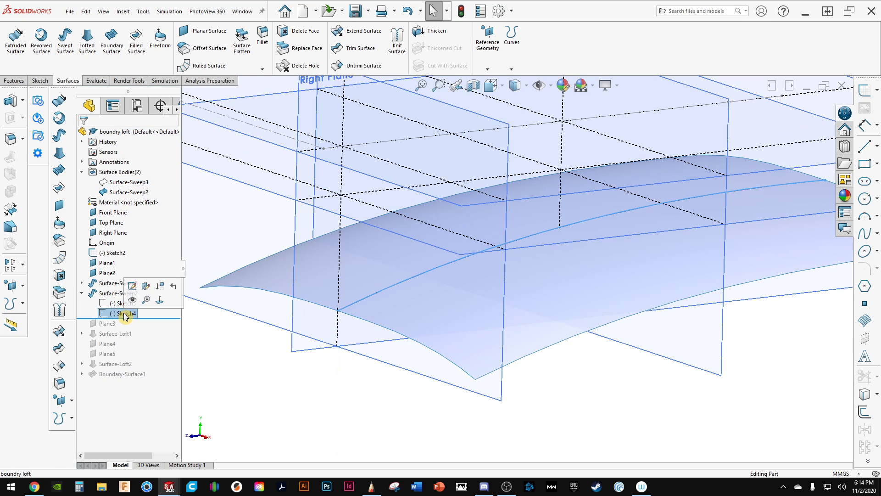
pyautogui.click(266, 381)
pyautogui.moveTo(339, 380); pyautogui.dragTo(327, 381, button='middle')
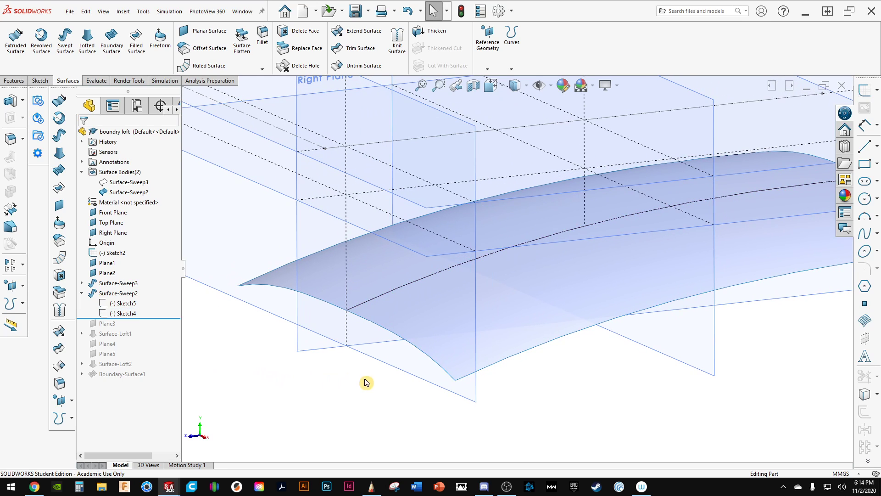
# View the second swept surface normal to Plane2 from both sides to examine its profile shape along the path.
pyautogui.moveTo(422, 357); pyautogui.dragTo(347, 411, button='middle')
pyautogui.click(340, 405)
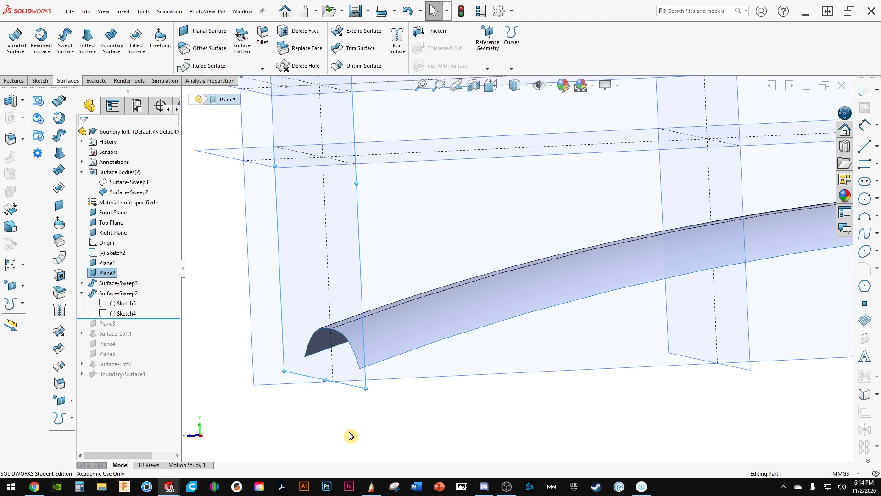
pyautogui.hotkey('ctrl', '8')
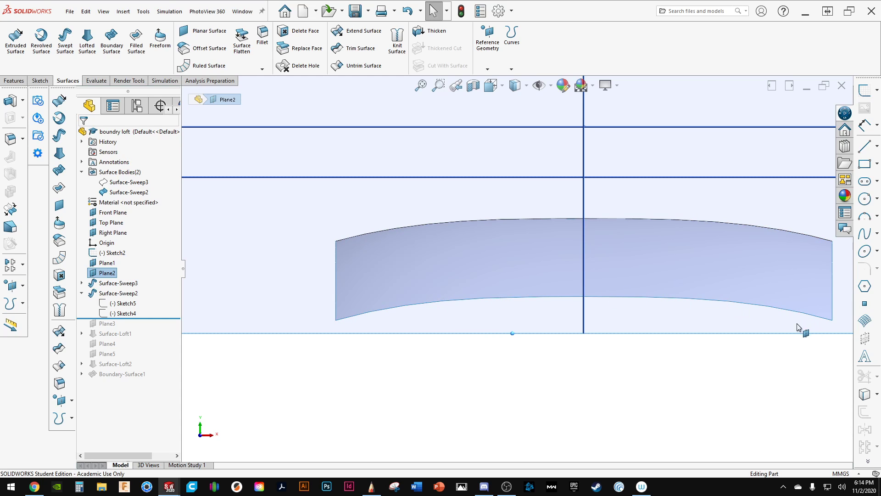
pyautogui.scroll(4, 734, 353)
pyautogui.hotkey('ctrl', '8')
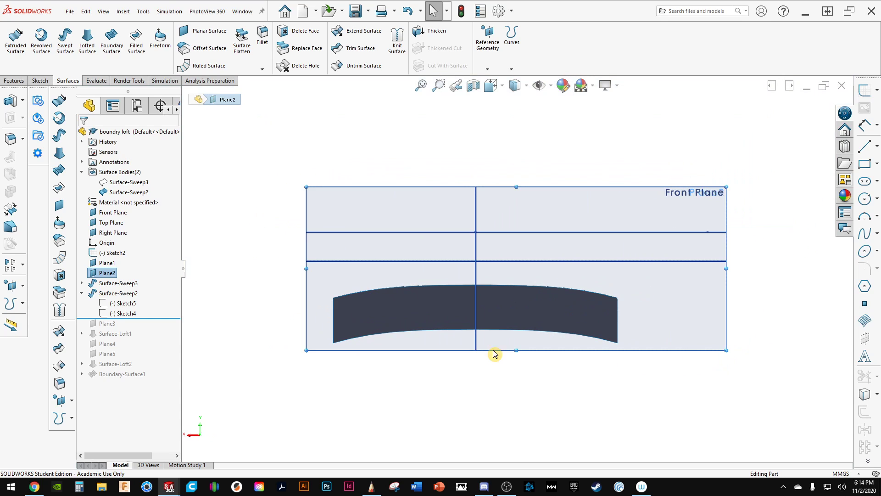
pyautogui.scroll(-2, 441, 319)
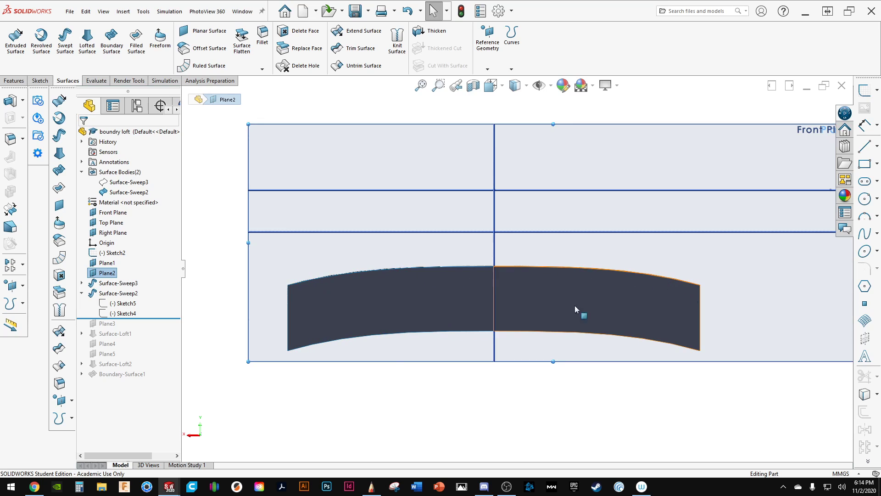
pyautogui.moveTo(578, 309); pyautogui.dragTo(338, 403, button='middle')
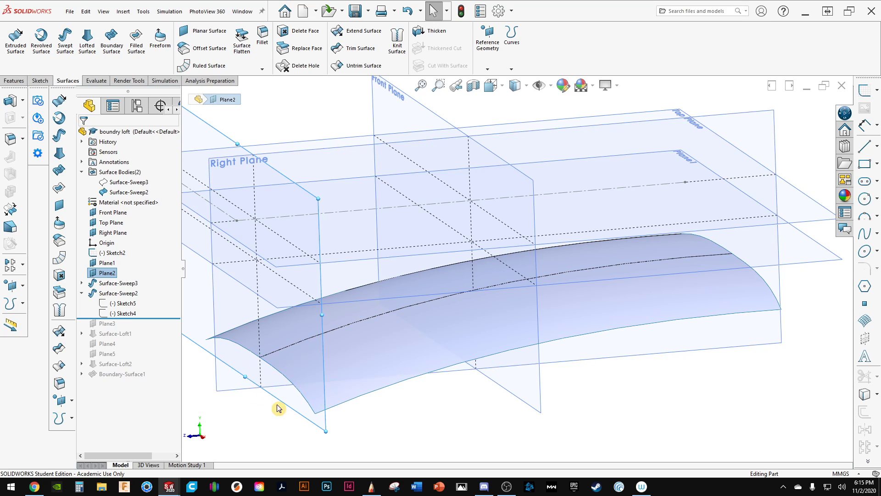
# Highlight Sketch5, examine the curvature combs in Surface-Sweep2's definition, and cancel the edit.
pyautogui.click(121, 304)
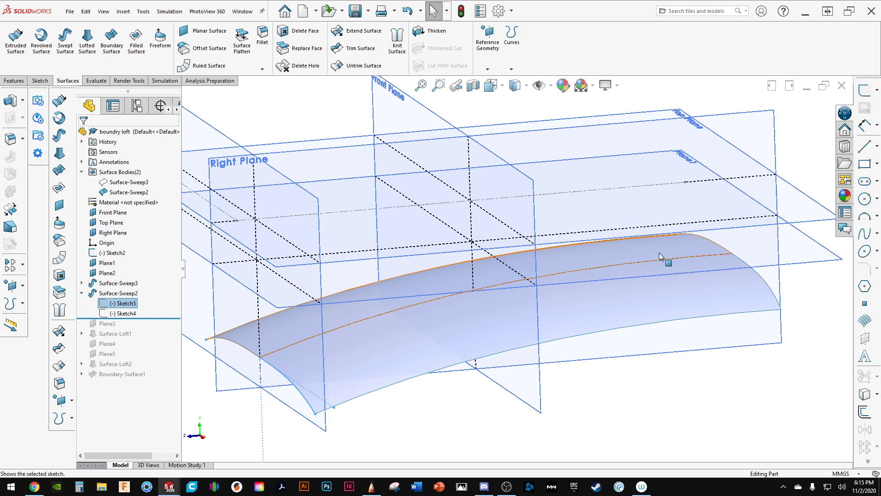
pyautogui.click(249, 441)
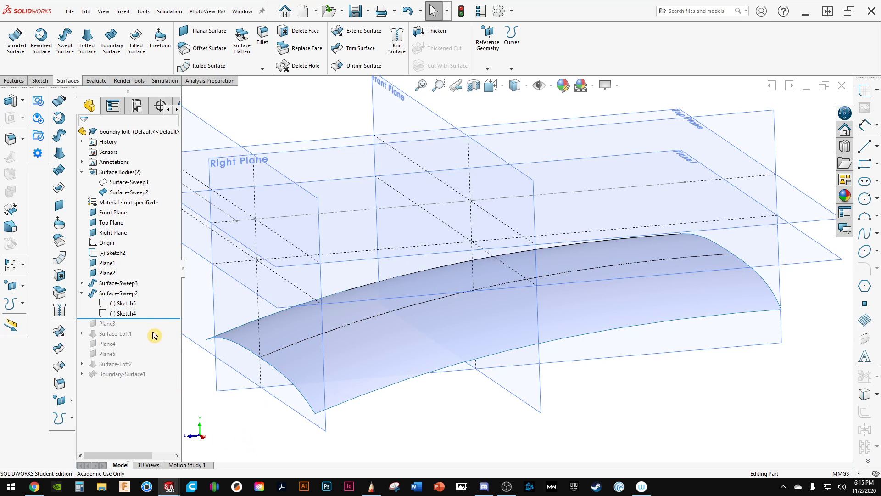
pyautogui.click(130, 297)
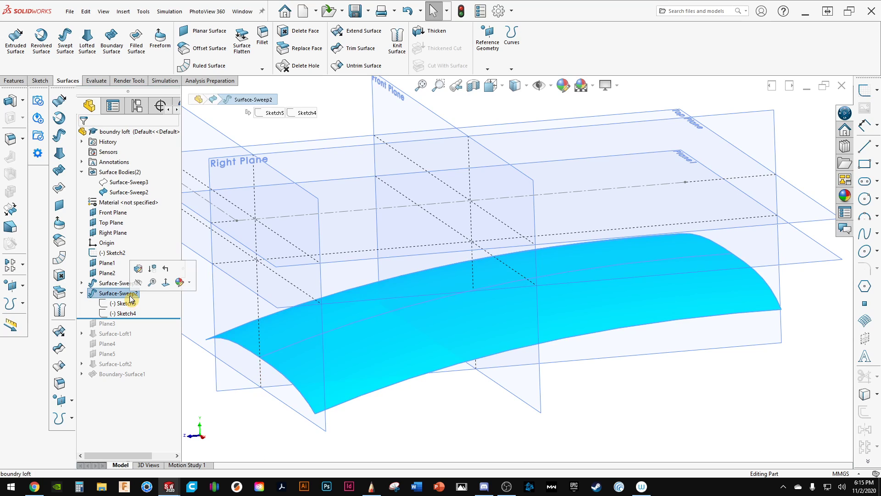
pyautogui.click(137, 268)
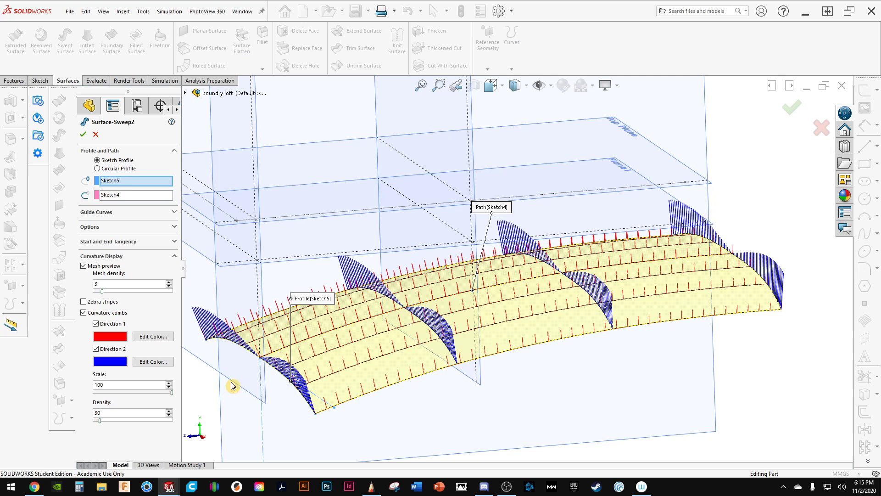
pyautogui.click(96, 134)
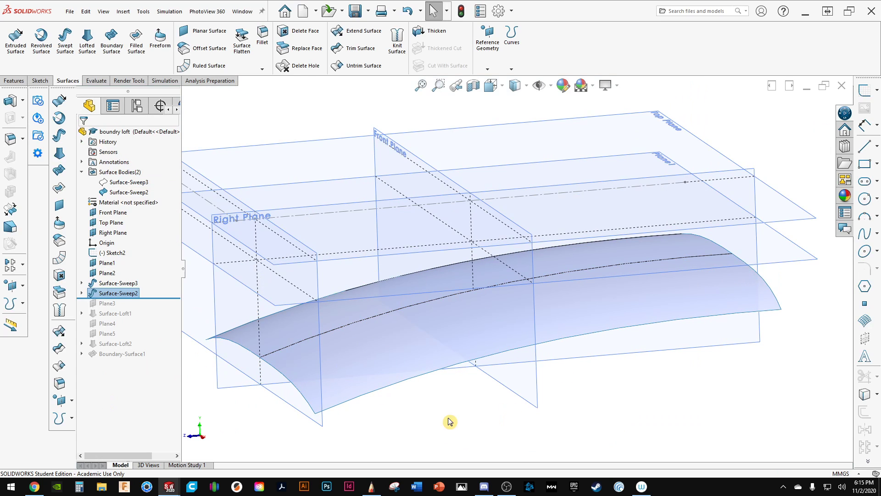
# Expand Surface-Sweep2 again and highlight its path Sketch4 to examine where it meets the profile.
pyautogui.click(82, 293)
pyautogui.click(110, 313)
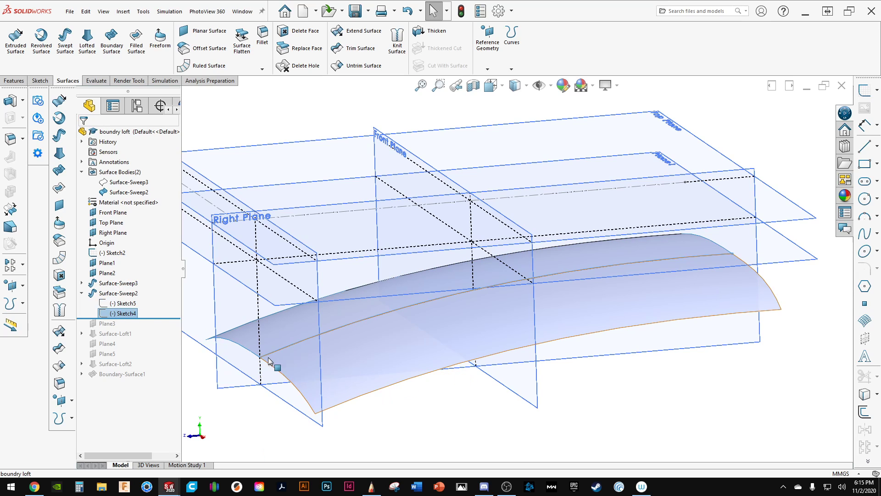
pyautogui.click(213, 425)
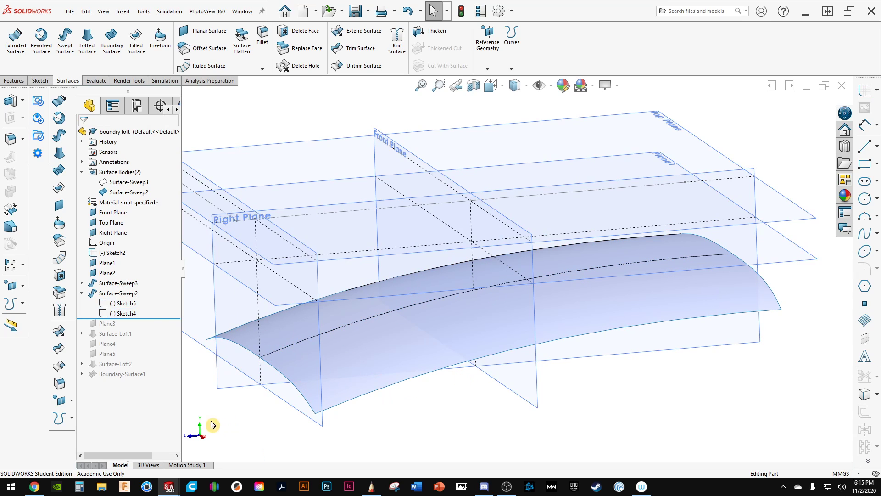
# Roll the model forward past Surface-Loft1, list its sketches, and highlight its profile Sketch7.
pyautogui.moveTo(166, 317); pyautogui.dragTo(171, 339)
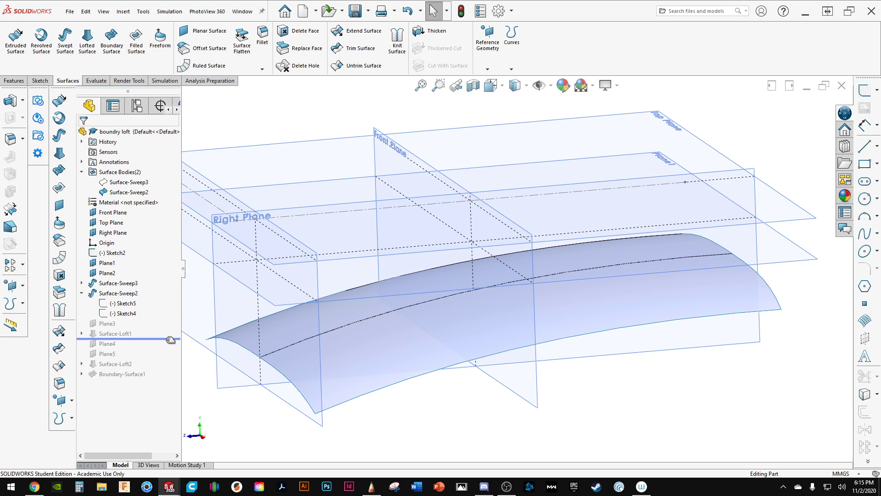
pyautogui.scroll(3, 332, 402)
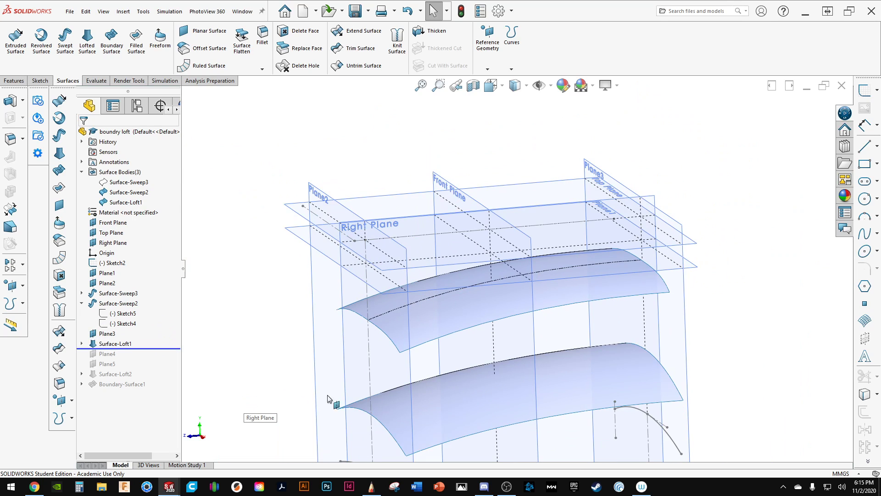
pyautogui.moveTo(380, 400)
pyautogui.mouseDown(button='middle')
pyautogui.moveTo(385, 391)
pyautogui.moveTo(403, 402)
pyautogui.moveTo(355, 297)
pyautogui.mouseUp(button='middle')
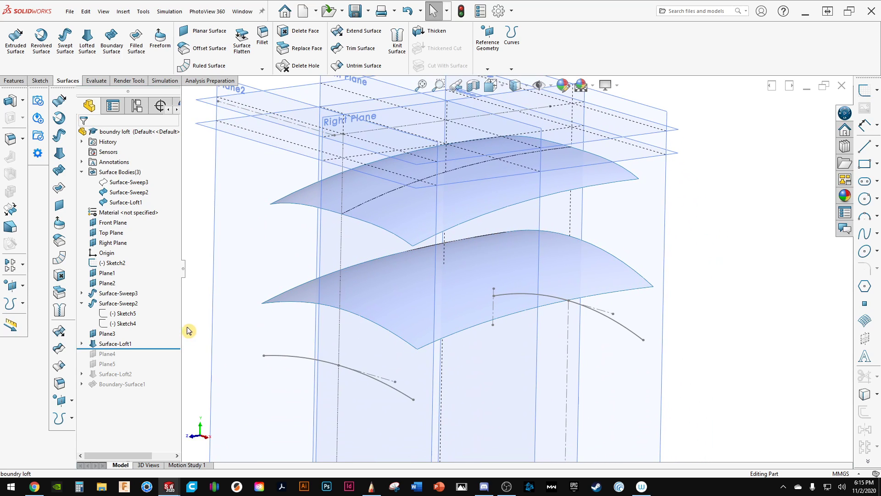
pyautogui.click(81, 344)
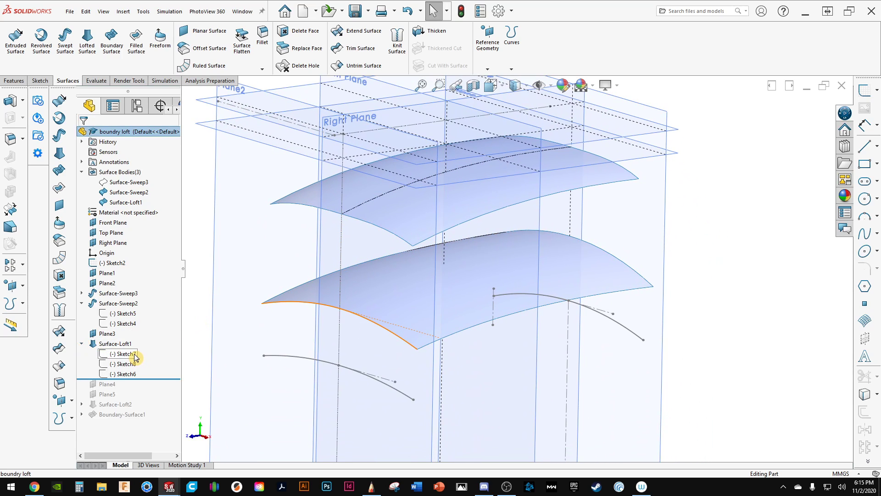
pyautogui.click(134, 356)
pyautogui.click(710, 237)
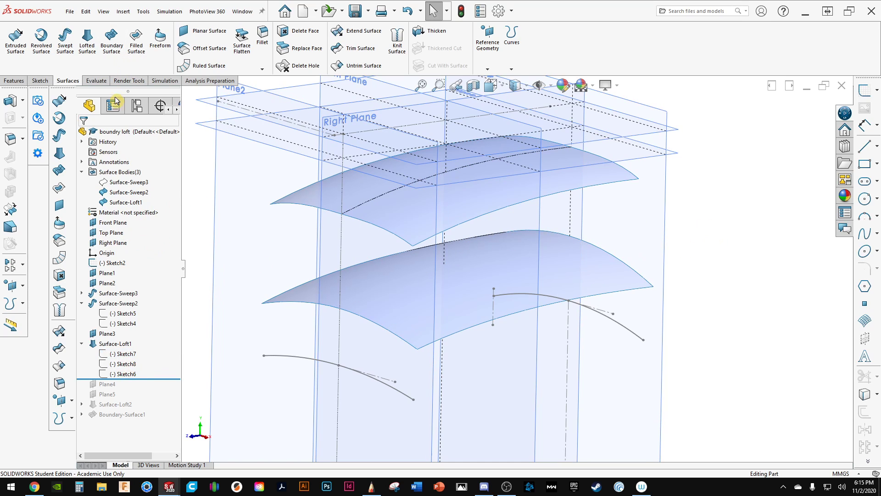
# Hide all planes in the model so only the surfaces and sketches are displayed.
pyautogui.click(108, 13)
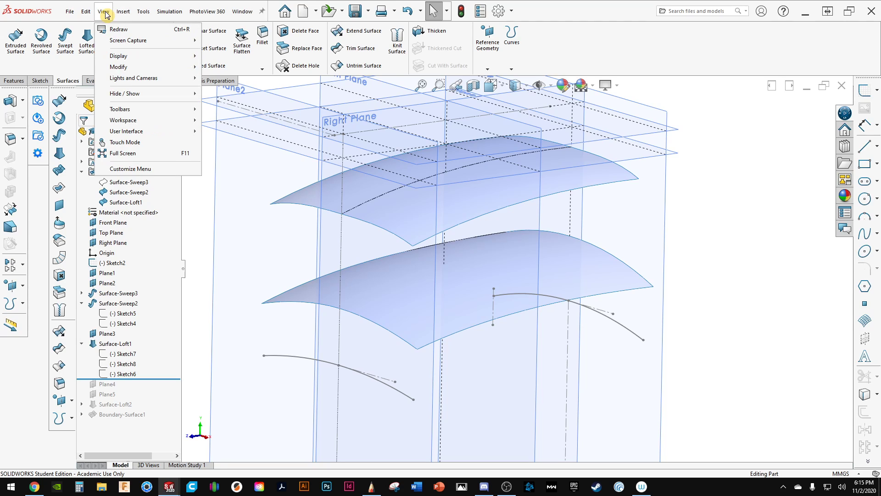
pyautogui.moveTo(134, 95)
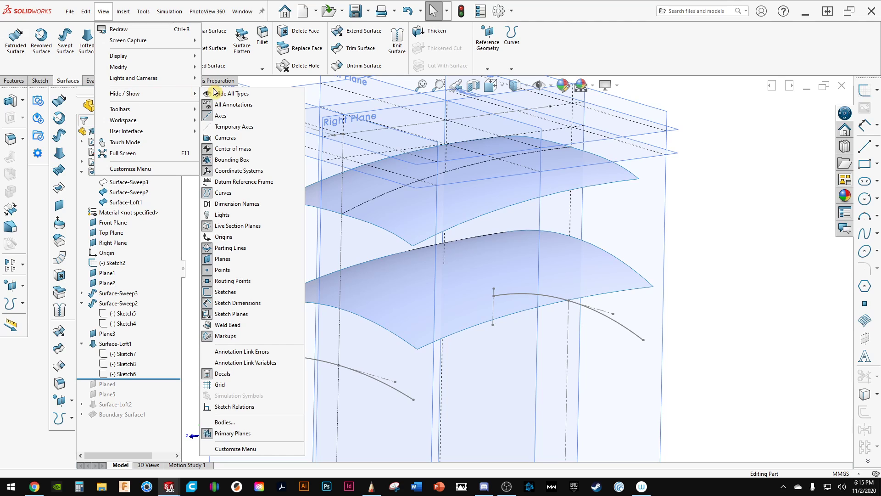
pyautogui.click(212, 260)
pyautogui.click(550, 159)
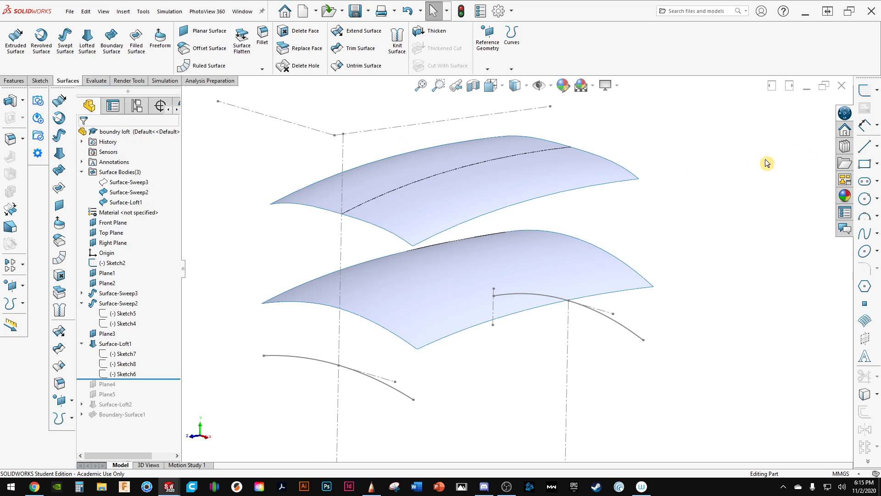
pyautogui.moveTo(541, 308)
pyautogui.mouseDown(button='middle')
pyautogui.moveTo(535, 263)
pyautogui.moveTo(504, 281)
pyautogui.moveTo(511, 295)
pyautogui.moveTo(458, 277)
pyautogui.mouseUp(button='middle')
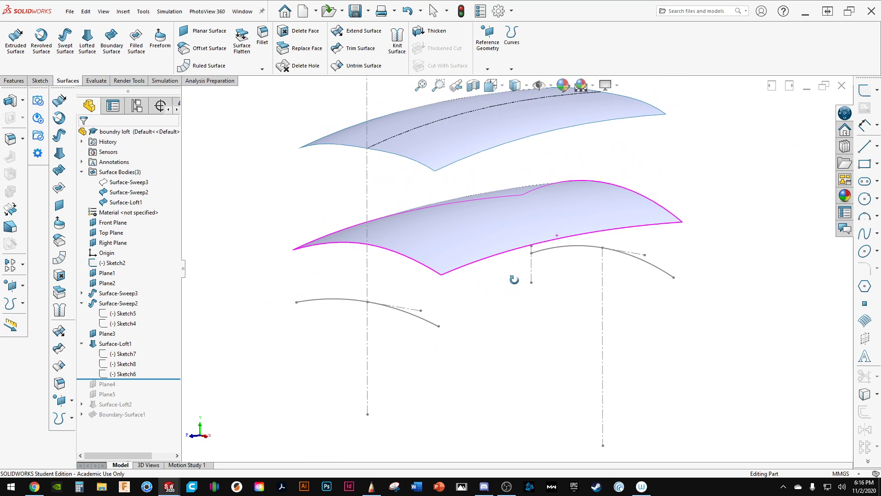
# Open Surface-Loft1's definition for editing and turn off its mesh preview.
pyautogui.click(114, 344)
pyautogui.click(107, 321)
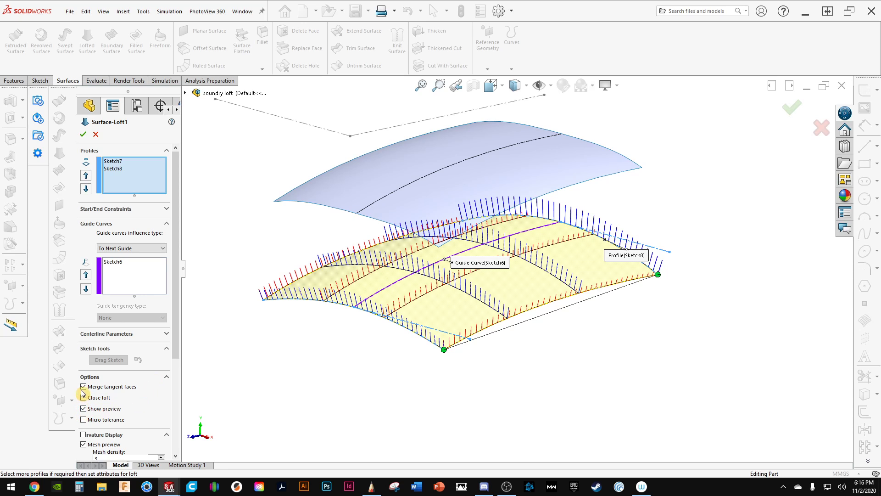
pyautogui.click(85, 443)
pyautogui.scroll(-3, 362, 350)
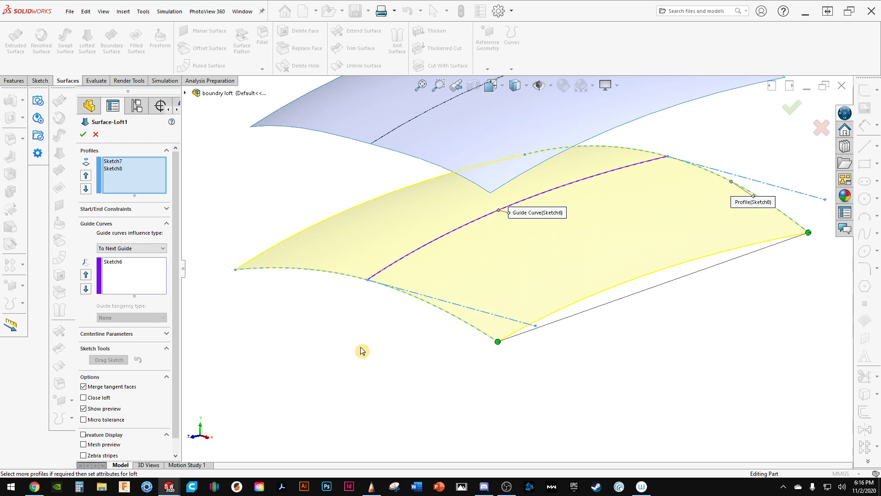
# Examine Surface-Loft1's profiles and its Sketch6 guide curve against the swept surface above, and accept the loft definition.
pyautogui.moveTo(362, 350); pyautogui.dragTo(333, 370, button='middle')
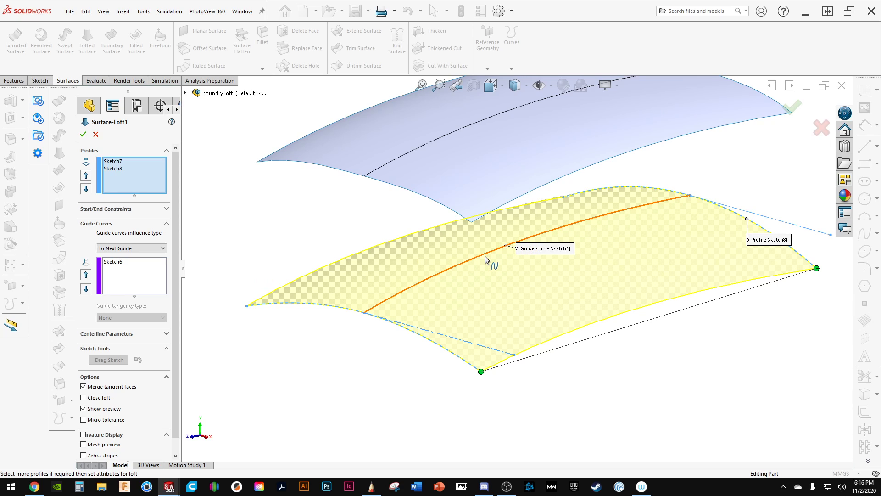
pyautogui.moveTo(486, 275); pyautogui.dragTo(487, 288, button='middle')
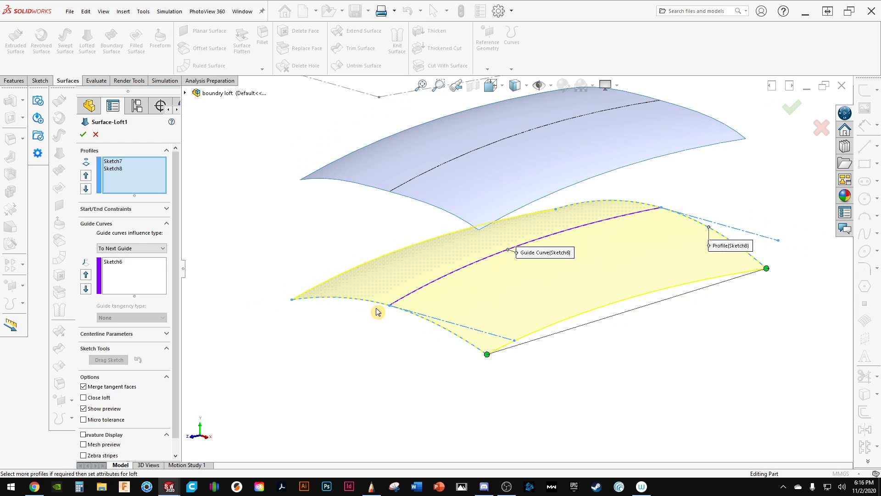
pyautogui.click(440, 339)
pyautogui.keyDown('ctrl'); pyautogui.moveTo(624, 215); pyautogui.dragTo(596, 285, button='middle'); pyautogui.keyUp('ctrl')
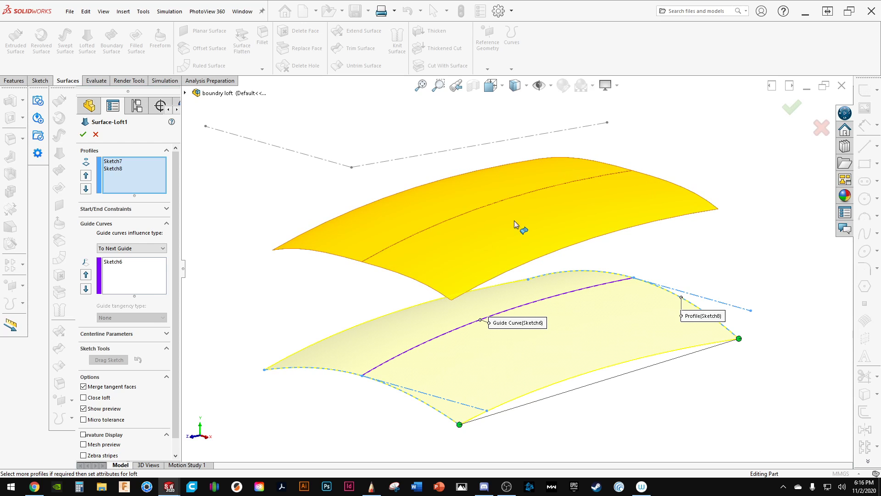
pyautogui.click(630, 171)
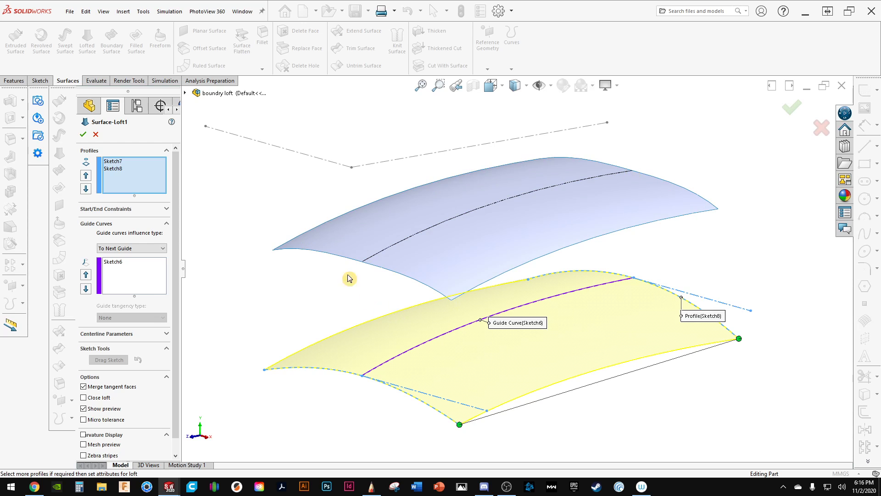
pyautogui.keyDown('ctrl'); pyautogui.moveTo(521, 330); pyautogui.dragTo(526, 316, button='middle'); pyautogui.keyUp('ctrl')
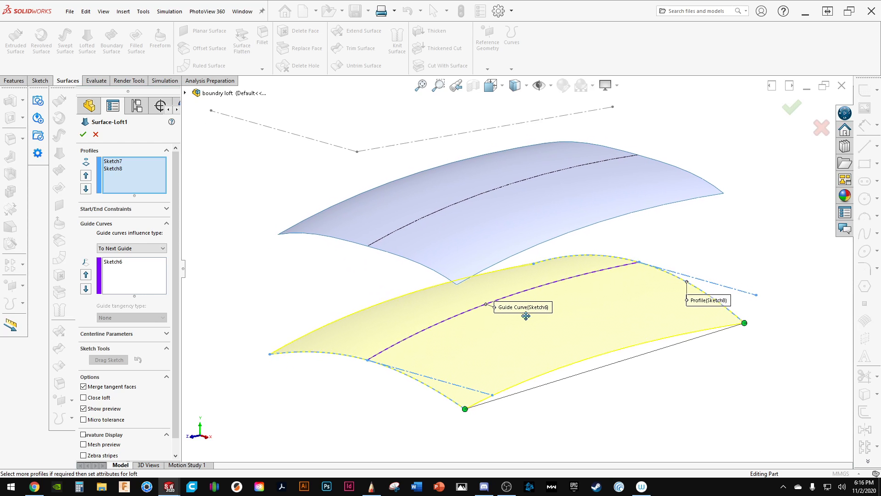
pyautogui.scroll(-2, 409, 370)
pyautogui.keyDown('ctrl'); pyautogui.moveTo(409, 373); pyautogui.dragTo(380, 369, button='middle'); pyautogui.keyUp('ctrl')
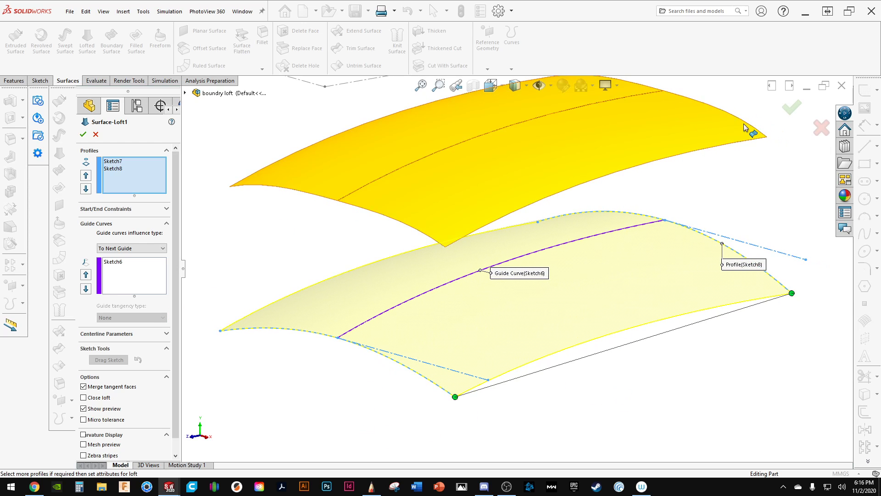
pyautogui.click(791, 107)
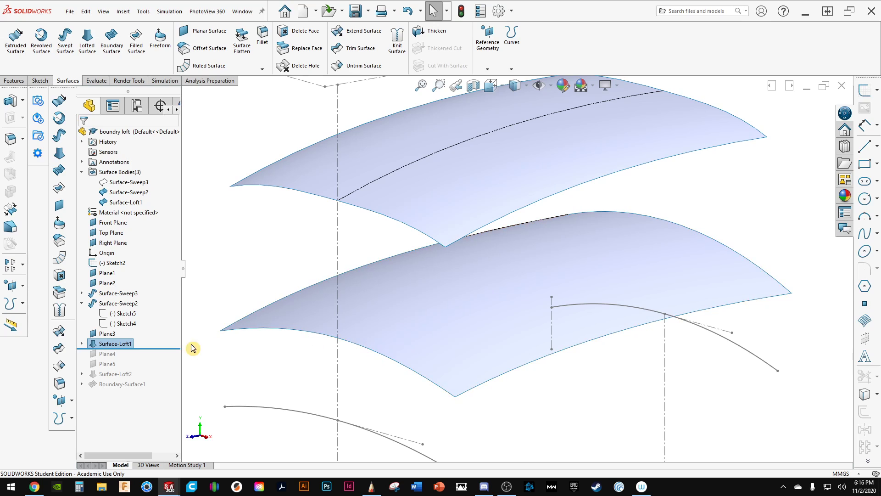
# Edit guide curve Sketch6 of Surface-Loft1, pull the spline's start tangent handle upward to increase its arch, and exit the sketch.
pyautogui.click(82, 344)
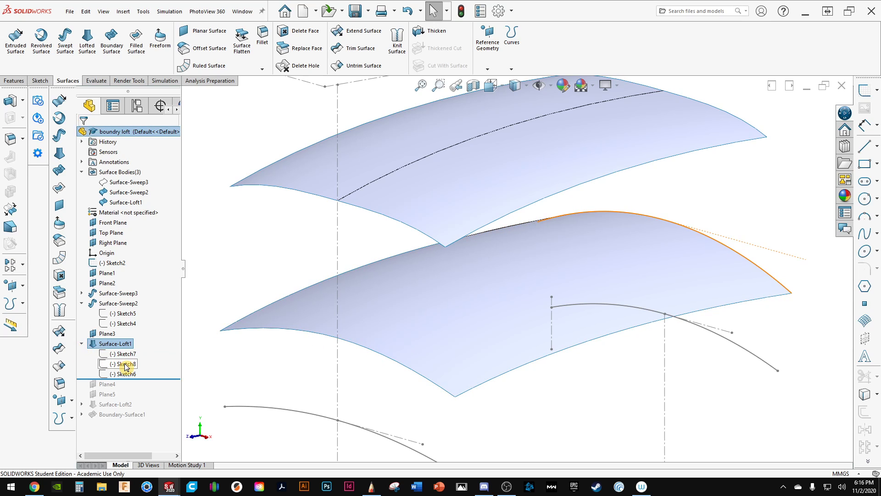
pyautogui.click(122, 355)
pyautogui.click(124, 373)
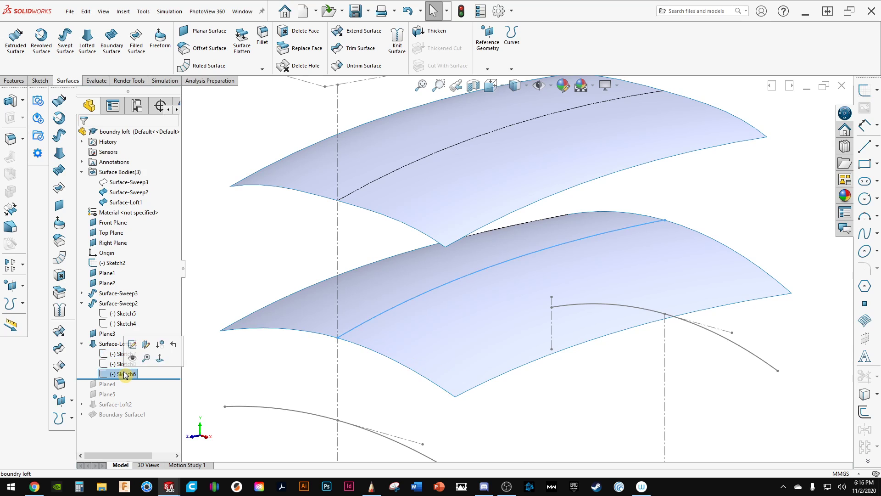
pyautogui.click(129, 347)
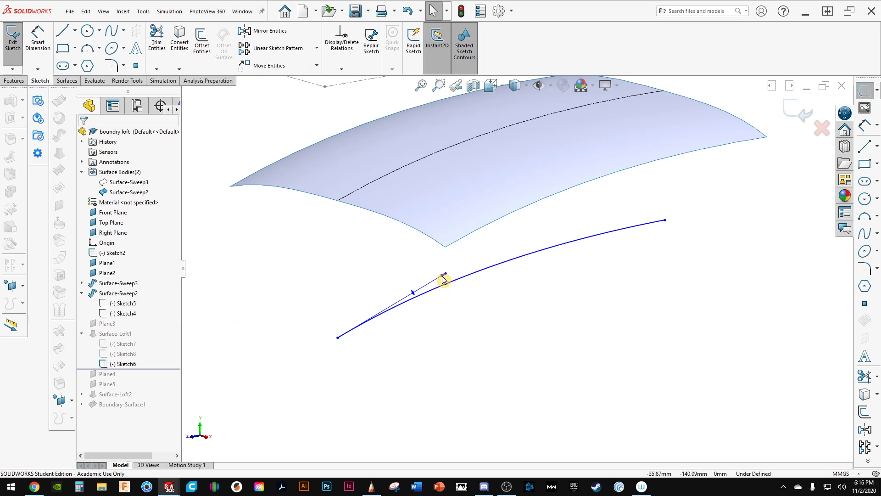
pyautogui.moveTo(446, 275); pyautogui.dragTo(450, 247)
pyautogui.click(794, 104)
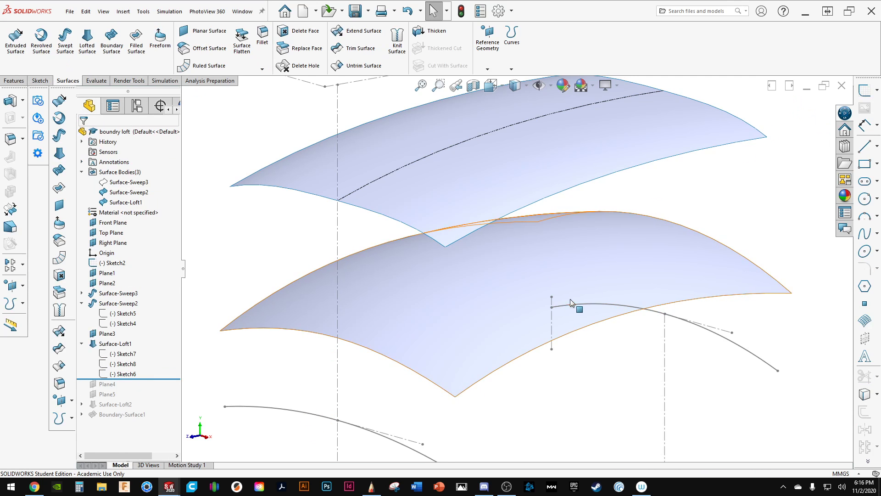
pyautogui.moveTo(570, 299)
pyautogui.mouseDown(button='middle')
pyautogui.moveTo(610, 279)
pyautogui.moveTo(584, 274)
pyautogui.moveTo(553, 285)
pyautogui.mouseUp(button='middle')
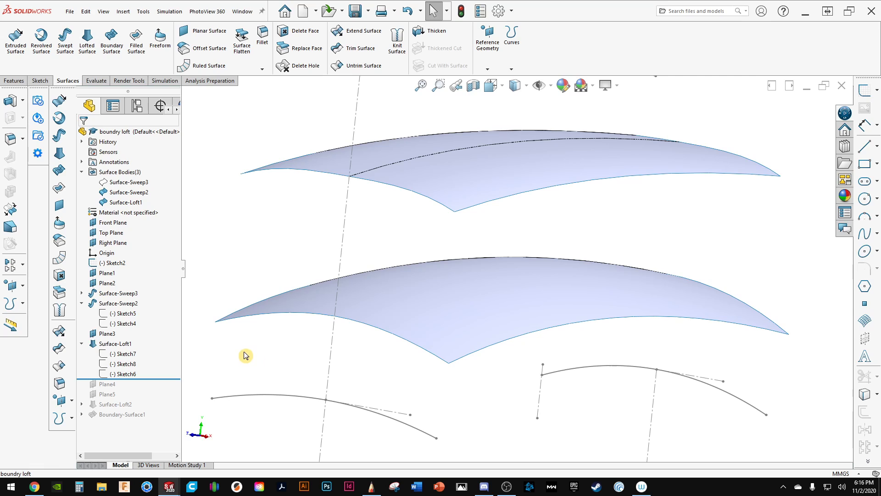
# Edit profile Sketch7 of Surface-Loft1, lengthen the tangent handle at the spline's middle point, and exit the sketch to inspect the loft.
pyautogui.click(118, 353)
pyautogui.click(125, 327)
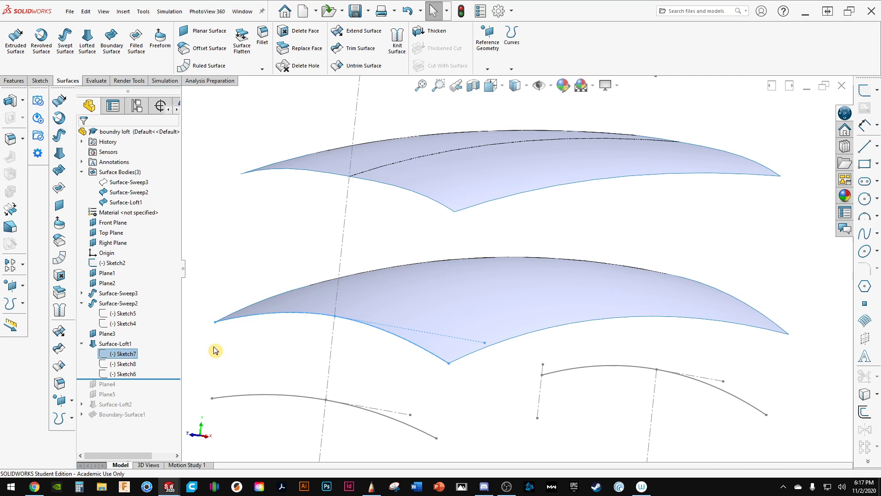
pyautogui.moveTo(291, 309); pyautogui.dragTo(256, 309)
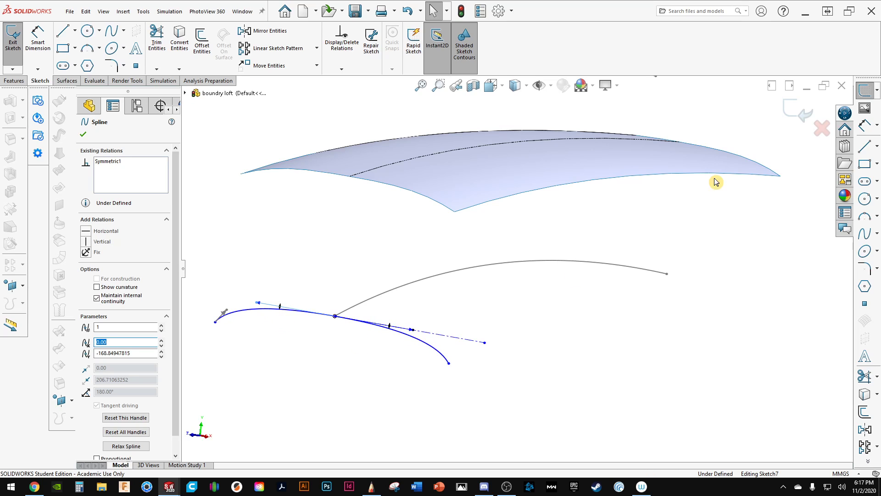
pyautogui.click(799, 117)
pyautogui.moveTo(514, 340)
pyautogui.mouseDown(button='middle')
pyautogui.moveTo(453, 352)
pyautogui.moveTo(350, 400)
pyautogui.mouseUp(button='middle')
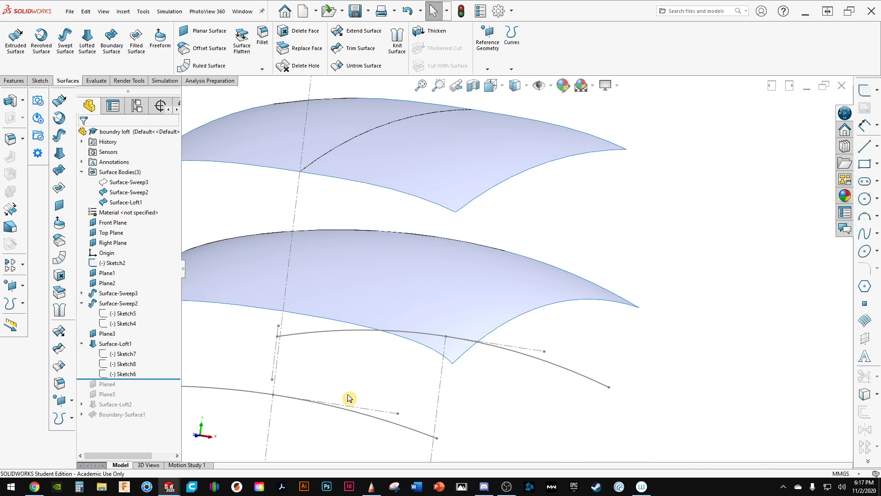
pyautogui.scroll(3, 498, 366)
pyautogui.moveTo(499, 366); pyautogui.dragTo(505, 323, button='middle')
pyautogui.keyDown('ctrl'); pyautogui.moveTo(445, 337); pyautogui.dragTo(641, 283, button='middle'); pyautogui.keyUp('ctrl')
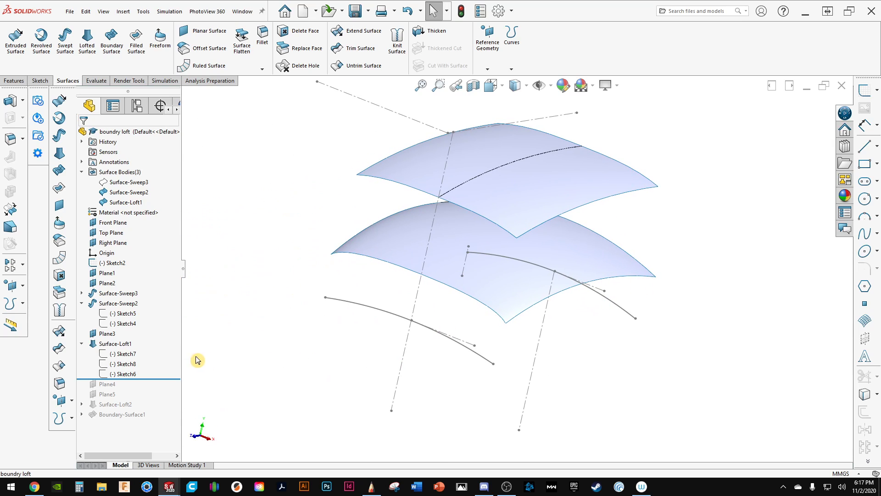
# Reopen Surface-Loft1's definition, review the available start constraint options against its profiles and guide curve, and accept it with the constraints at None.
pyautogui.click(119, 344)
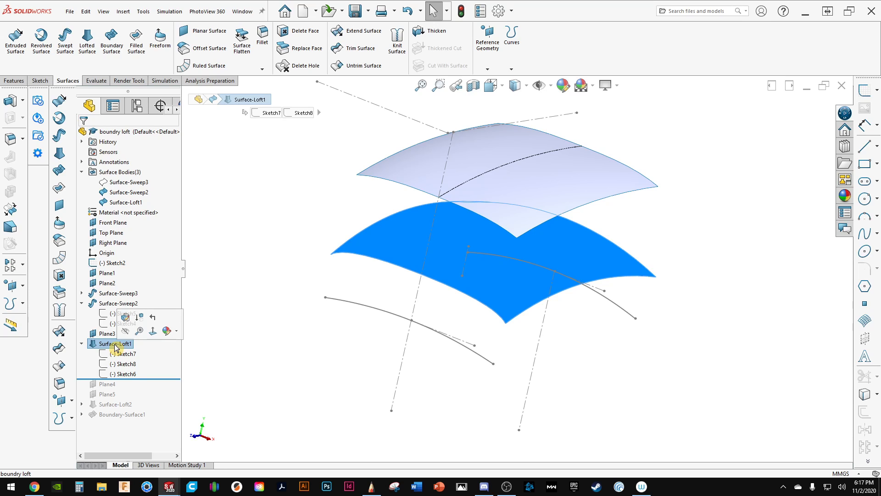
pyautogui.click(126, 323)
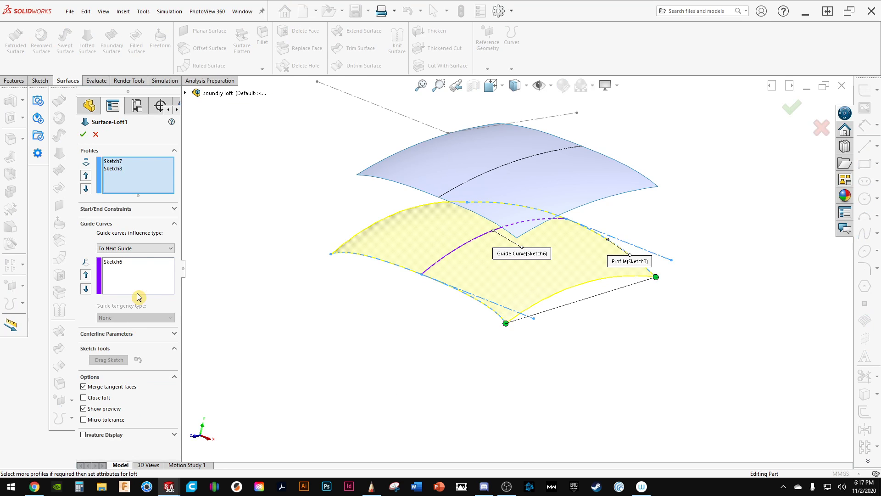
pyautogui.scroll(-2, 450, 265)
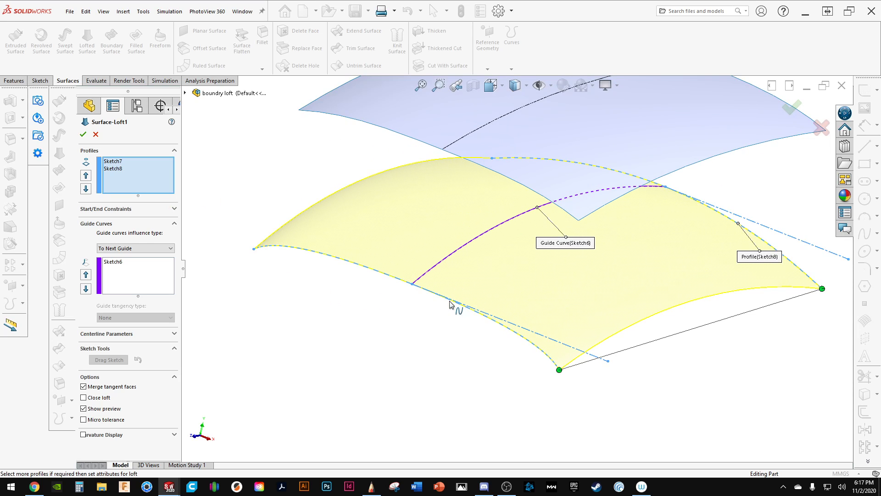
pyautogui.keyDown('ctrl'); pyautogui.moveTo(450, 301); pyautogui.dragTo(364, 272, button='middle'); pyautogui.keyUp('ctrl')
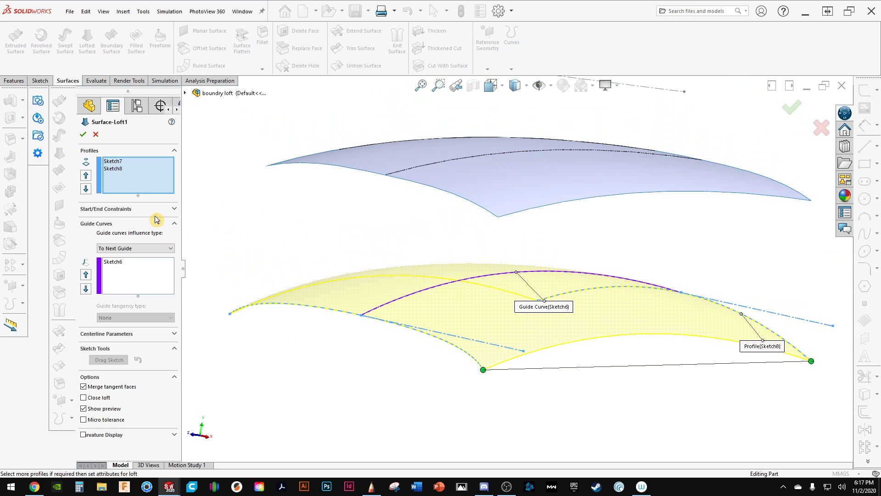
pyautogui.click(175, 210)
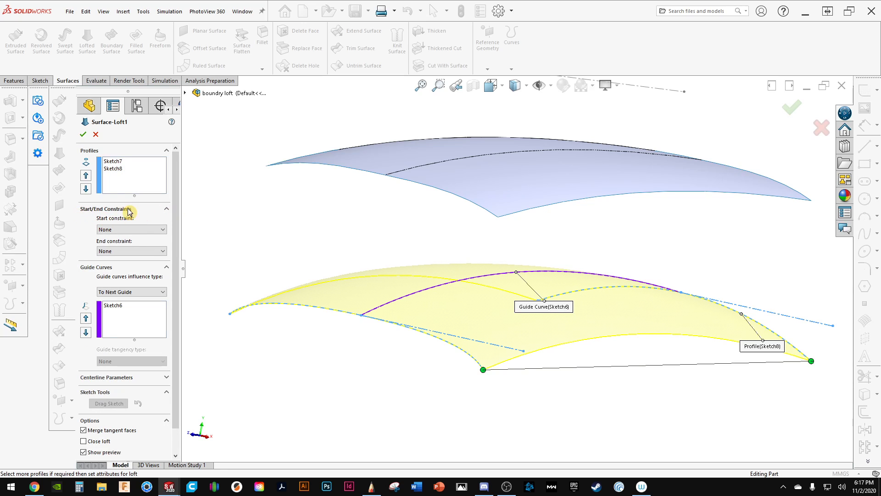
pyautogui.click(116, 231)
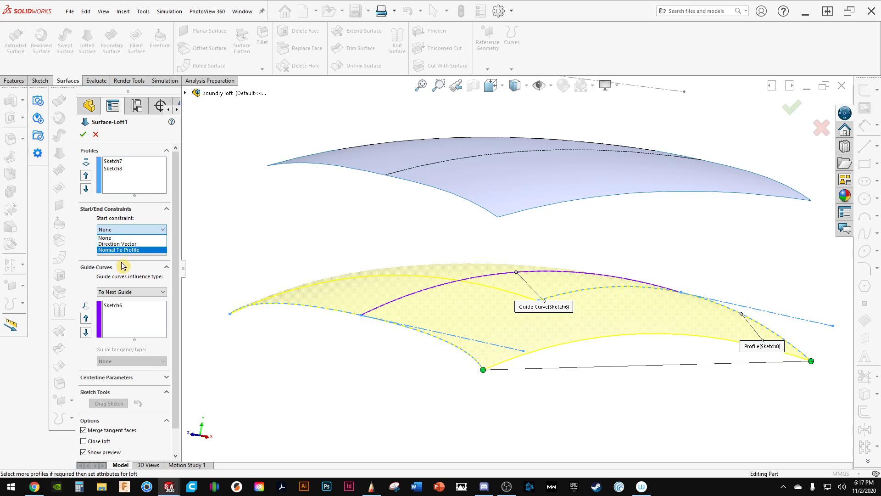
pyautogui.click(285, 337)
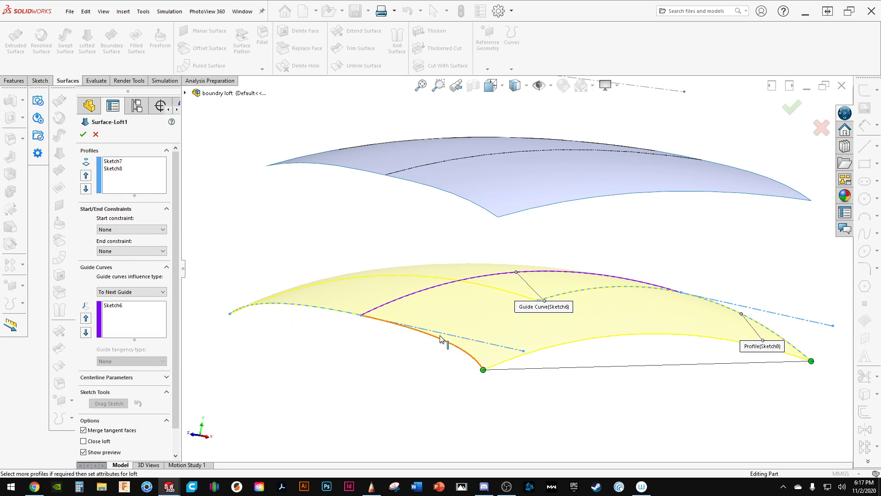
pyautogui.scroll(3, 360, 362)
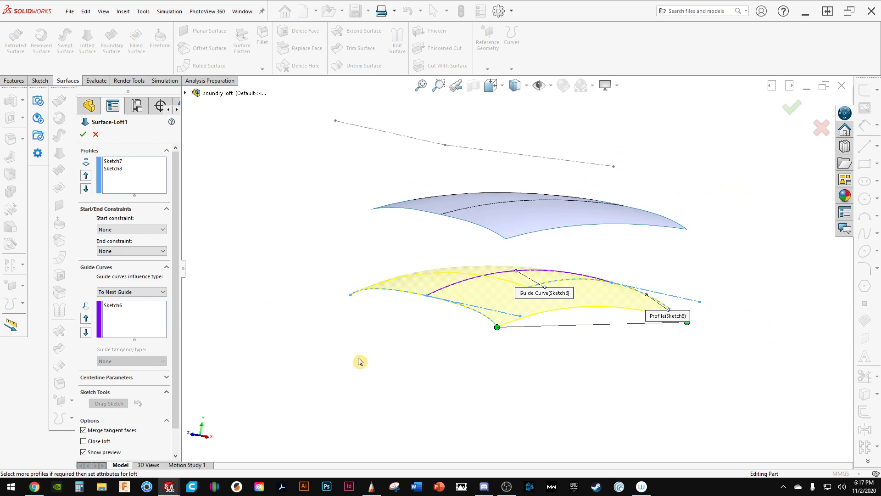
pyautogui.click(792, 109)
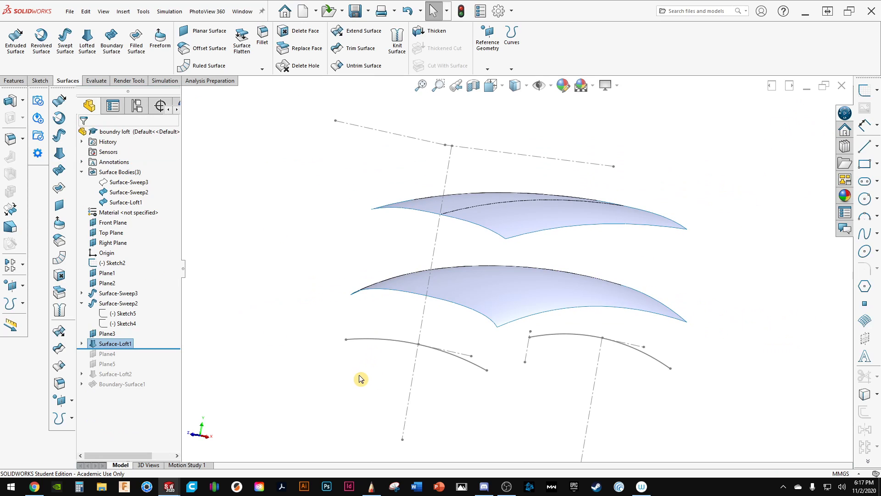
# Roll the model forward past Surface-Loft2 to bring in the second lofted surface.
pyautogui.moveTo(173, 348); pyautogui.dragTo(188, 378)
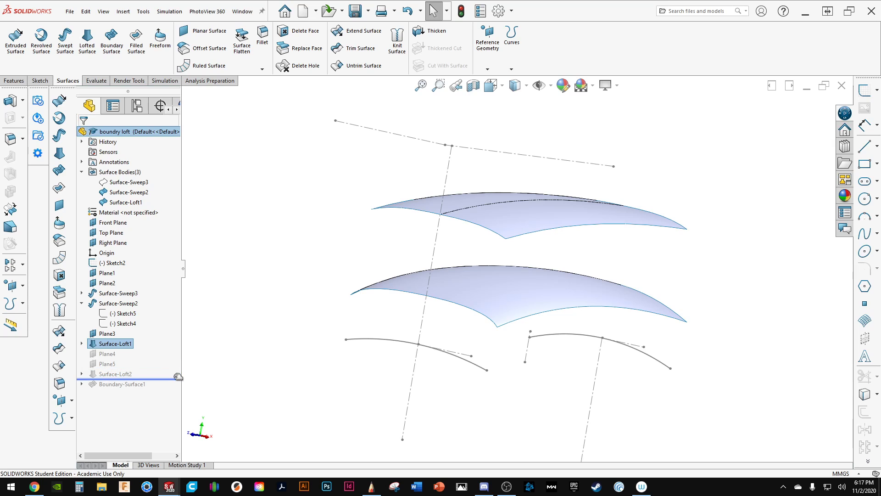
pyautogui.moveTo(283, 351); pyautogui.dragTo(299, 368, button='middle')
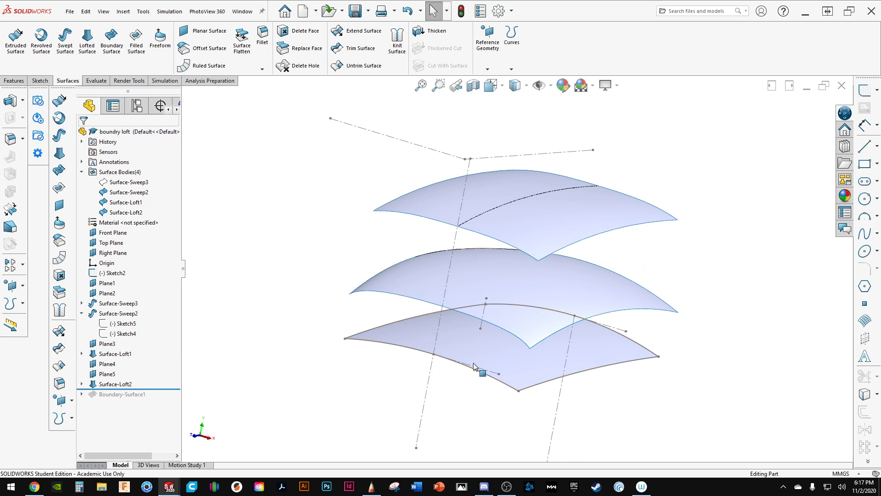
pyautogui.moveTo(459, 358); pyautogui.dragTo(337, 324, button='middle')
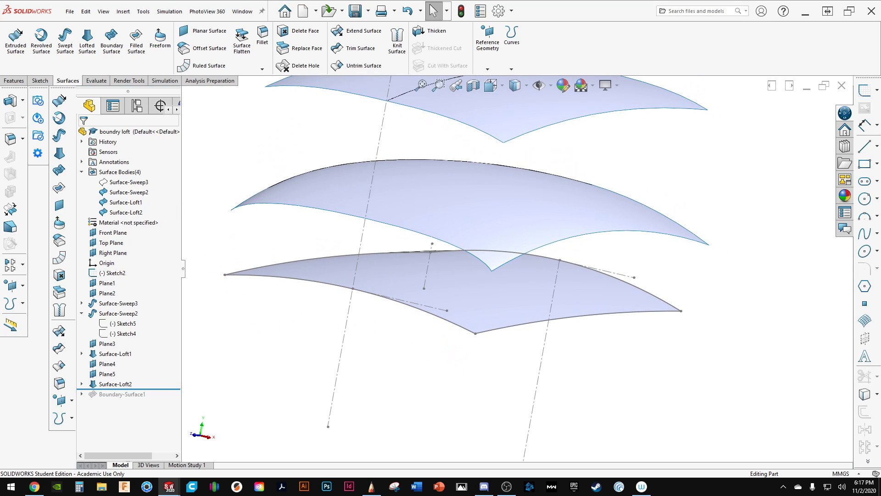
# Hide the Surface-Sweep2 and Surface-Loft1 bodies so only Surface-Loft2 is displayed.
pyautogui.click(122, 192)
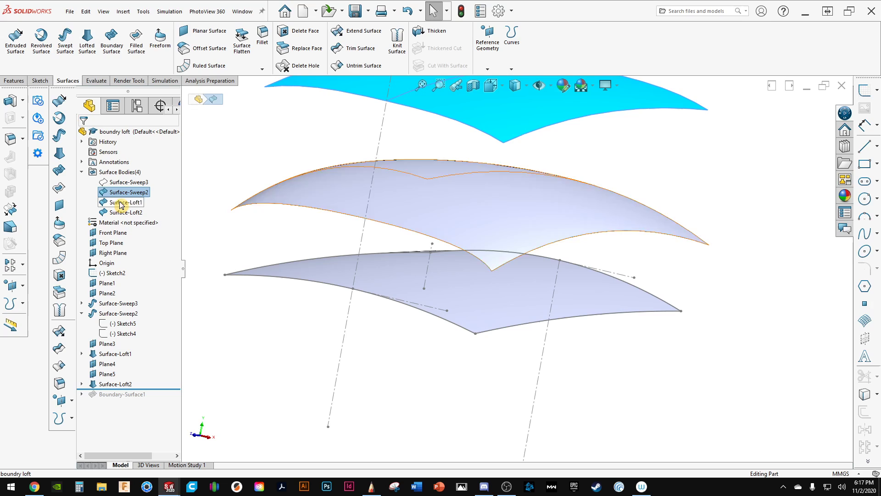
pyautogui.keyDown('ctrl'); pyautogui.click(120, 203); pyautogui.keyUp('ctrl')
pyautogui.click(125, 177)
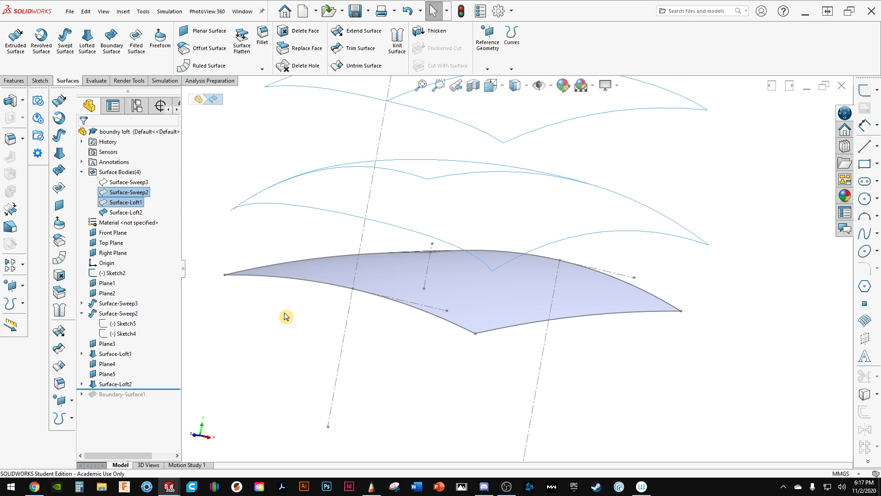
pyautogui.click(285, 316)
# List Surface-Loft2's sketches and open its definition to examine profiles Sketch9 and Sketch10 with guide curves Sketch12 and Sketch11.
pyautogui.click(82, 384)
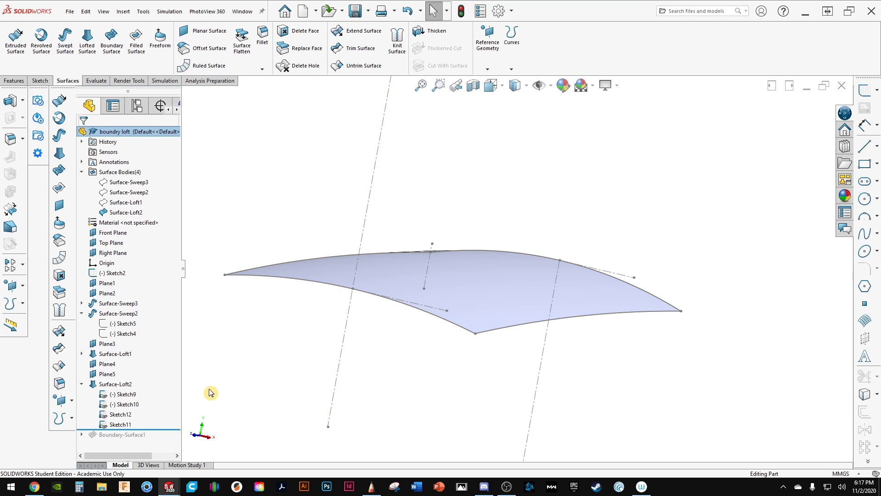
pyautogui.moveTo(207, 391); pyautogui.dragTo(196, 399, button='middle')
pyautogui.click(114, 384)
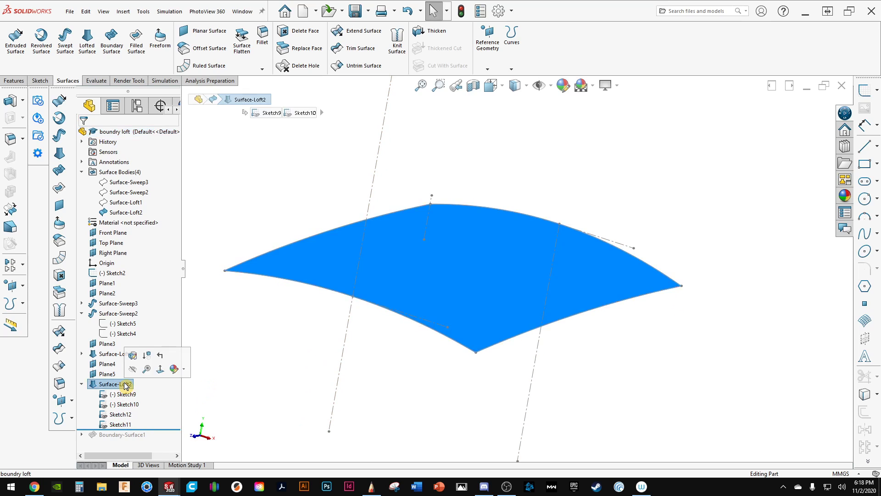
pyautogui.click(147, 355)
pyautogui.keyDown('ctrl'); pyautogui.moveTo(391, 362); pyautogui.dragTo(373, 413, button='middle'); pyautogui.keyUp('ctrl')
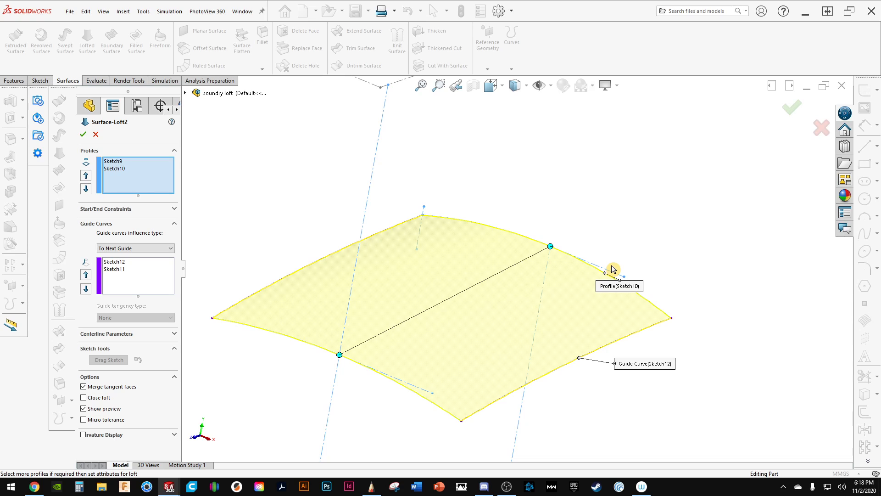
# Review Surface-Loft2's start and end constraints, accept it with both at None, and highlight its profile and guide sketches.
pyautogui.click(174, 209)
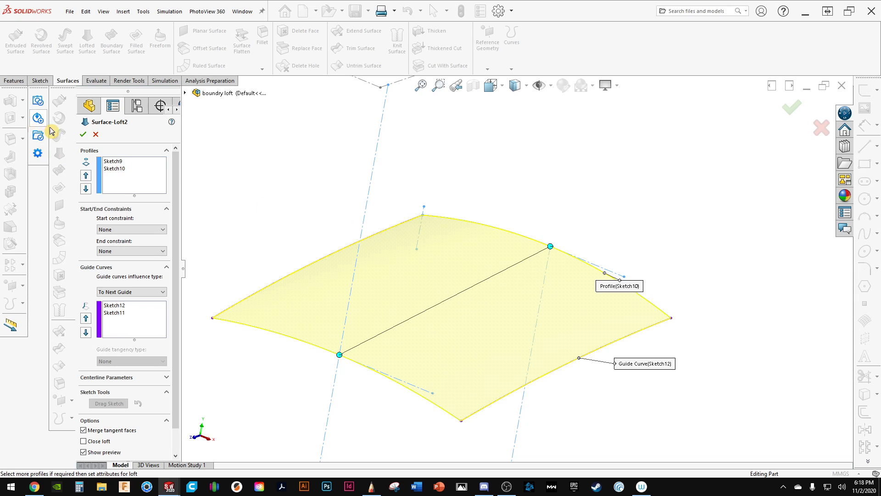
pyautogui.click(83, 137)
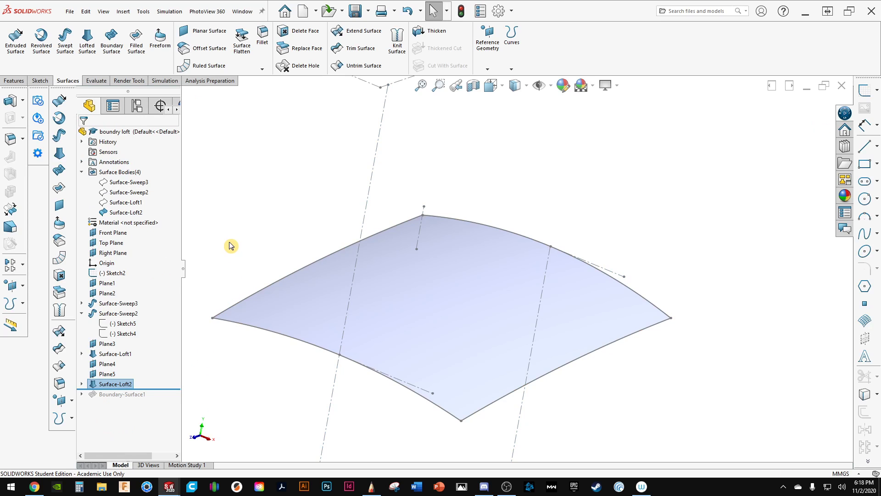
pyautogui.click(82, 384)
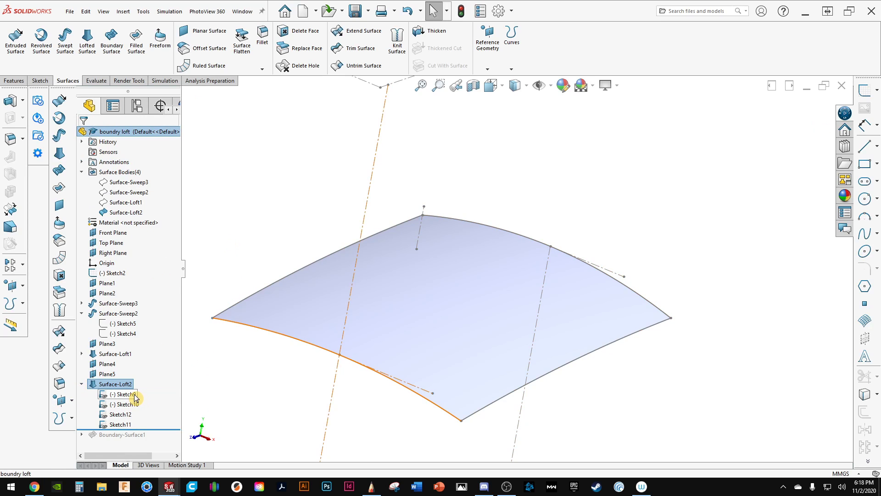
pyautogui.click(123, 394)
pyautogui.click(120, 413)
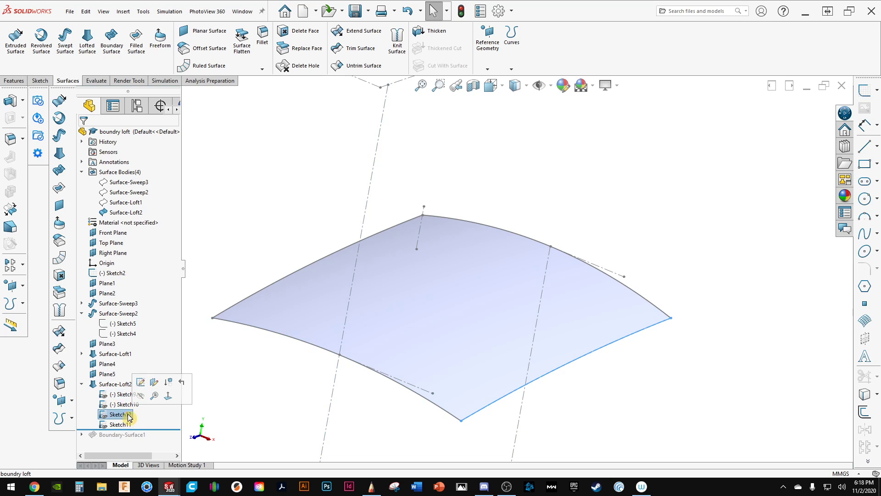
# Edit Surface-Loft2's guide curve Sketch11 by raising its spline's end tangent handle for a stronger bulge, and rebuild the loft.
pyautogui.click(120, 424)
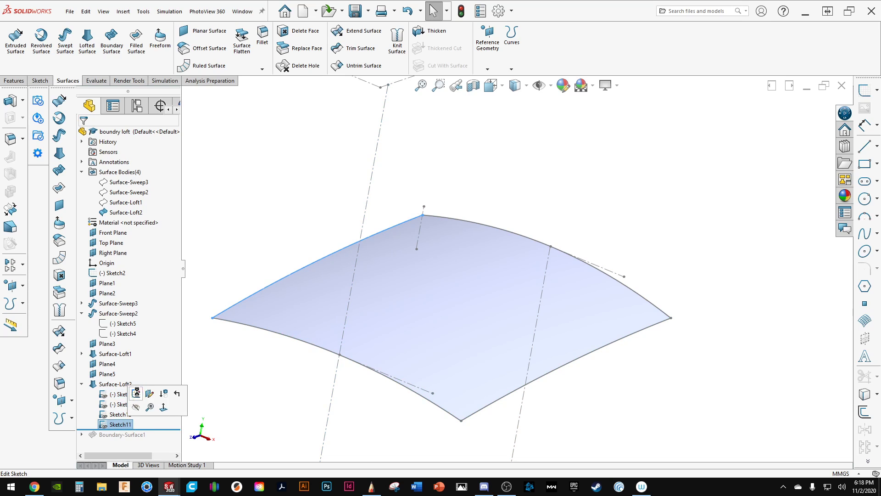
pyautogui.click(136, 393)
pyautogui.moveTo(338, 245); pyautogui.dragTo(337, 218)
pyautogui.click(83, 135)
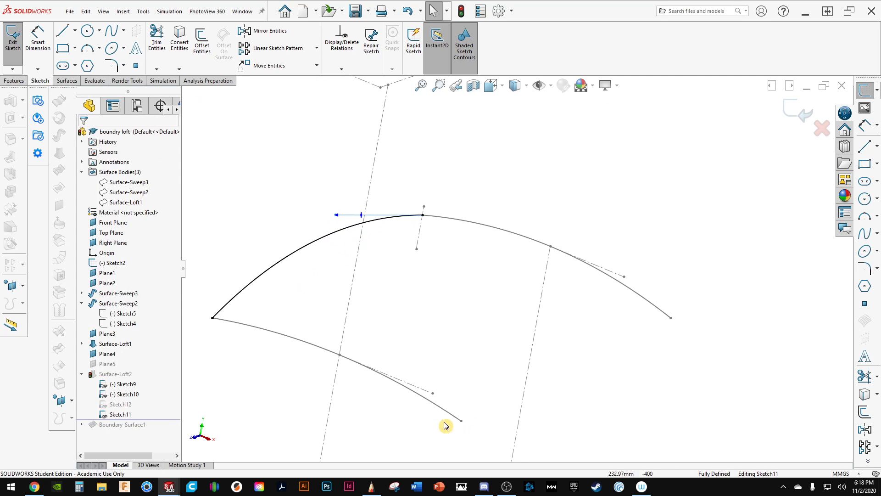
pyautogui.click(803, 112)
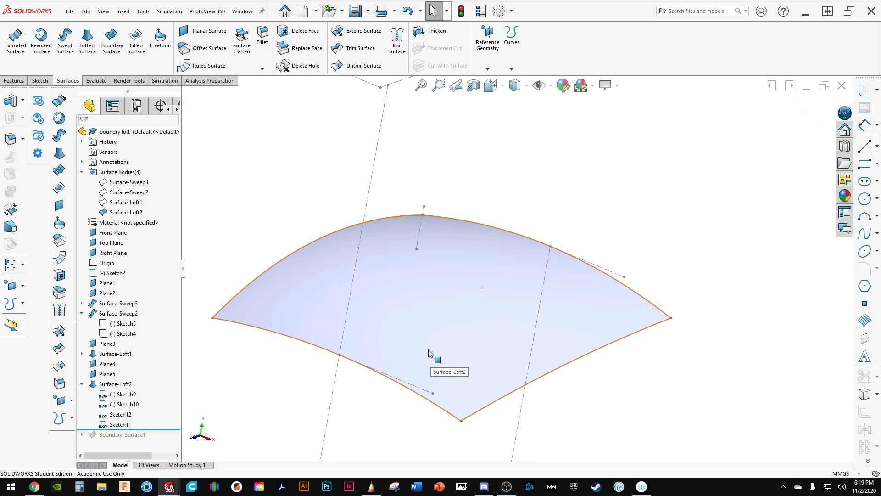
pyautogui.moveTo(429, 353); pyautogui.dragTo(314, 437, button='middle')
pyautogui.click(114, 385)
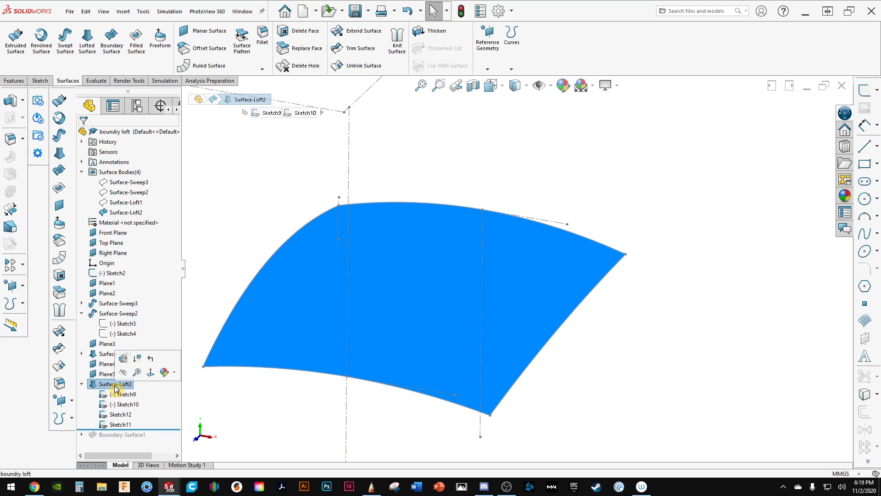
pyautogui.click(117, 396)
pyautogui.click(223, 403)
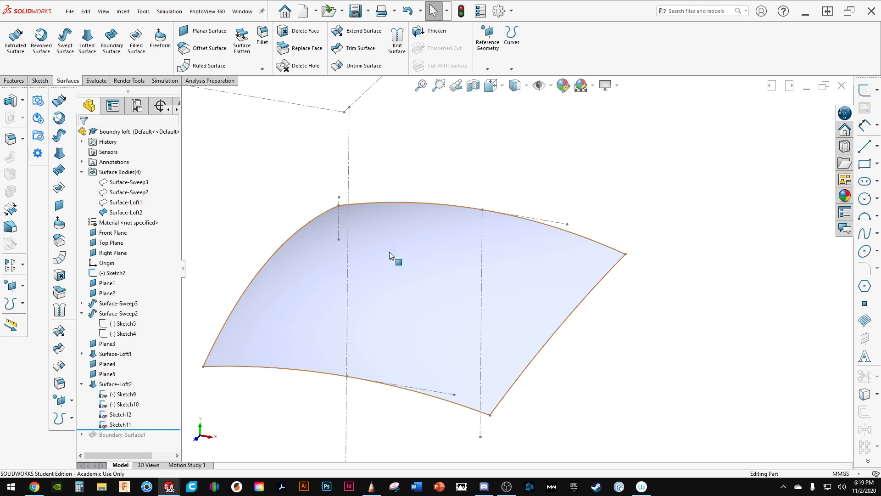
pyautogui.click(114, 385)
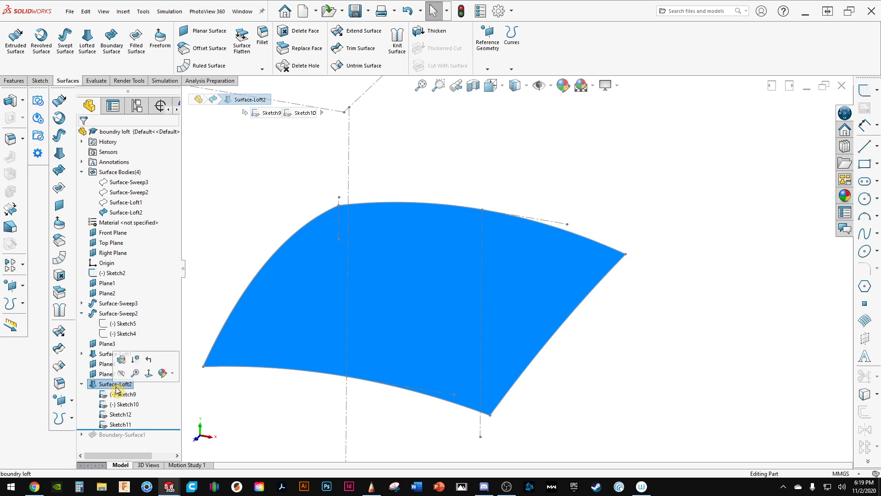
pyautogui.click(207, 404)
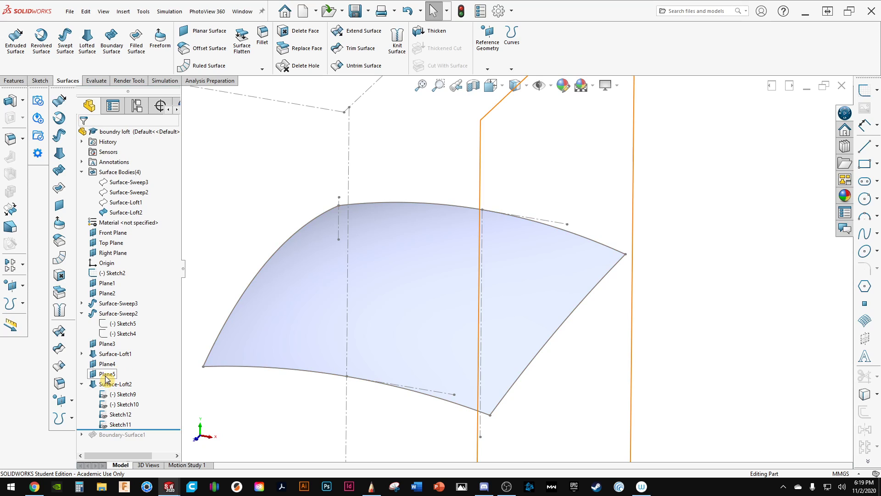
# Sketch a sagging three-point spline on the Right Plane across the middle of Surface-Loft2, joining its two profile curves, and exit the sketch.
pyautogui.press('f')
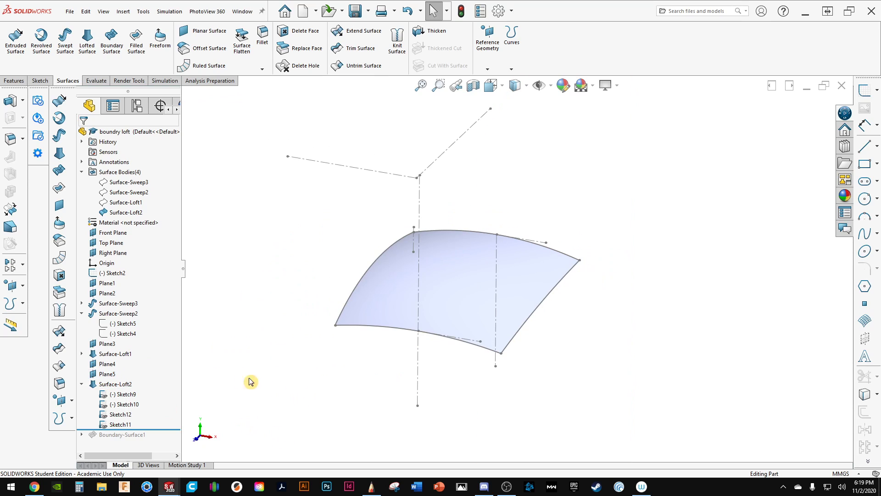
pyautogui.click(115, 253)
pyautogui.moveTo(348, 334); pyautogui.dragTo(337, 361, button='middle')
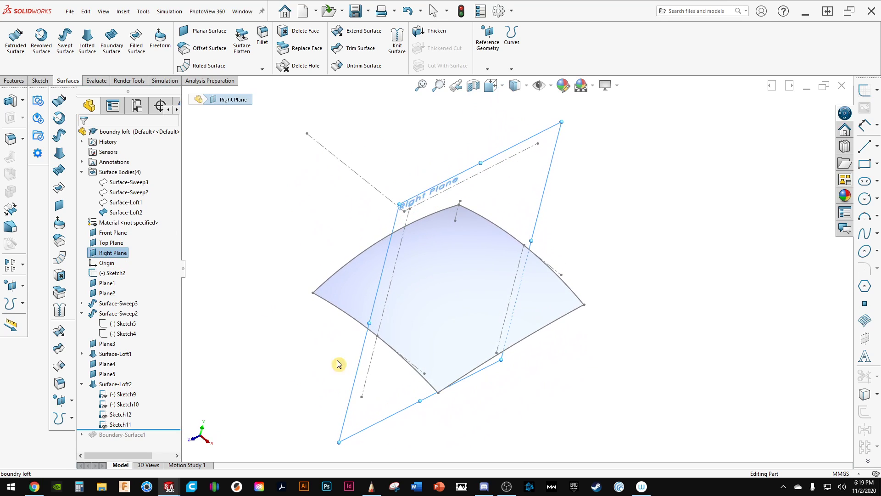
pyautogui.click(864, 233)
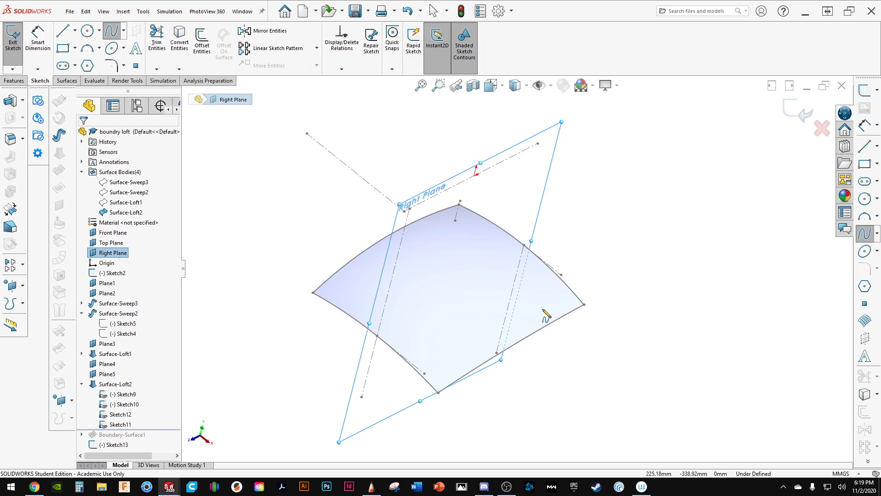
pyautogui.moveTo(543, 310); pyautogui.dragTo(456, 296, button='middle')
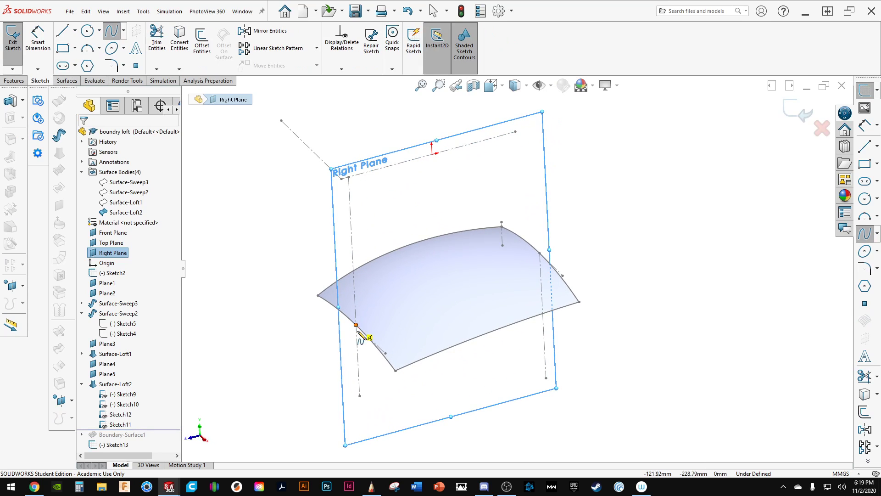
pyautogui.scroll(-3, 359, 332)
pyautogui.click(396, 299)
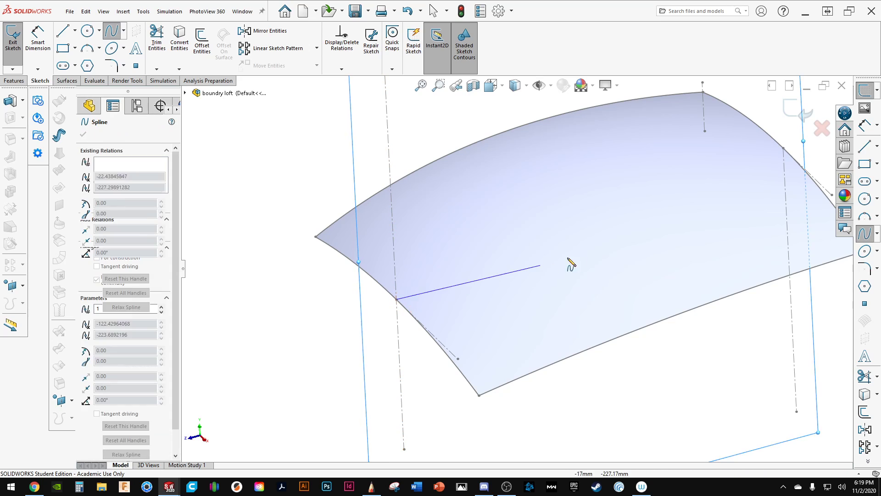
pyautogui.click(596, 252)
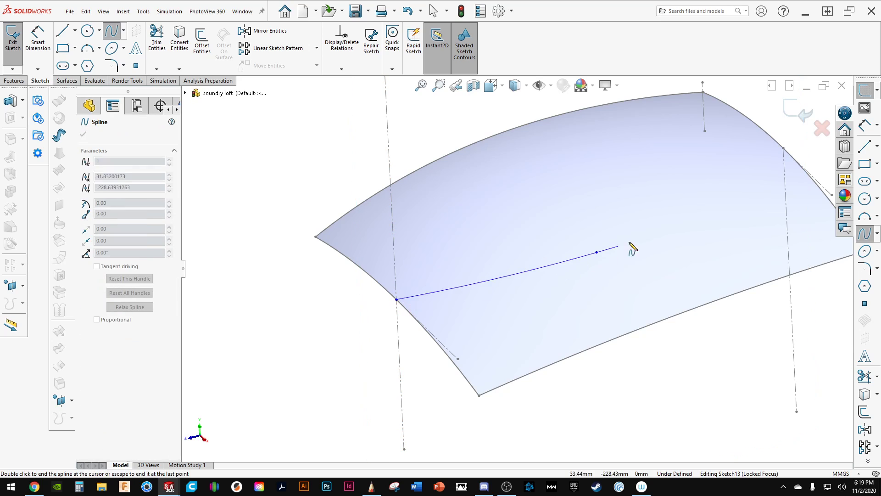
pyautogui.rightClick(784, 149)
pyautogui.click(790, 152)
pyautogui.scroll(3, 364, 354)
pyautogui.moveTo(364, 354)
pyautogui.mouseDown(button='middle')
pyautogui.moveTo(393, 323)
pyautogui.moveTo(373, 348)
pyautogui.mouseUp(button='middle')
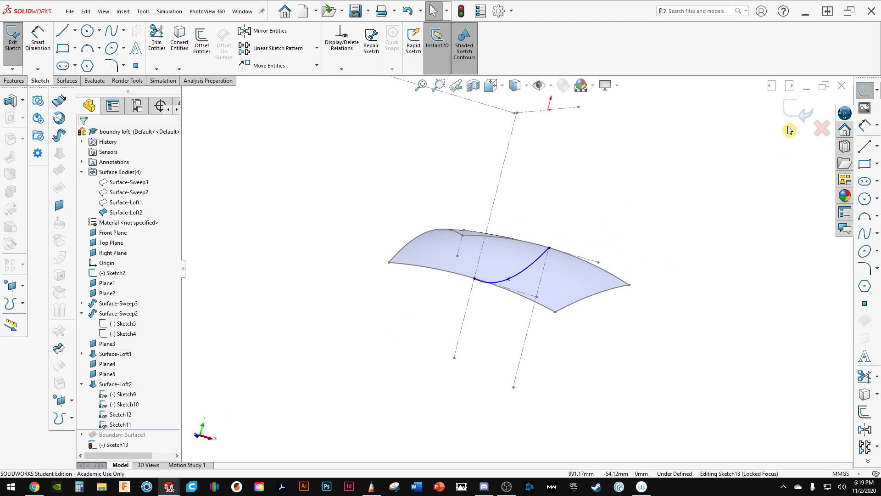
pyautogui.click(791, 111)
pyautogui.moveTo(482, 344); pyautogui.dragTo(448, 373, button='middle')
pyautogui.scroll(-5, 501, 328)
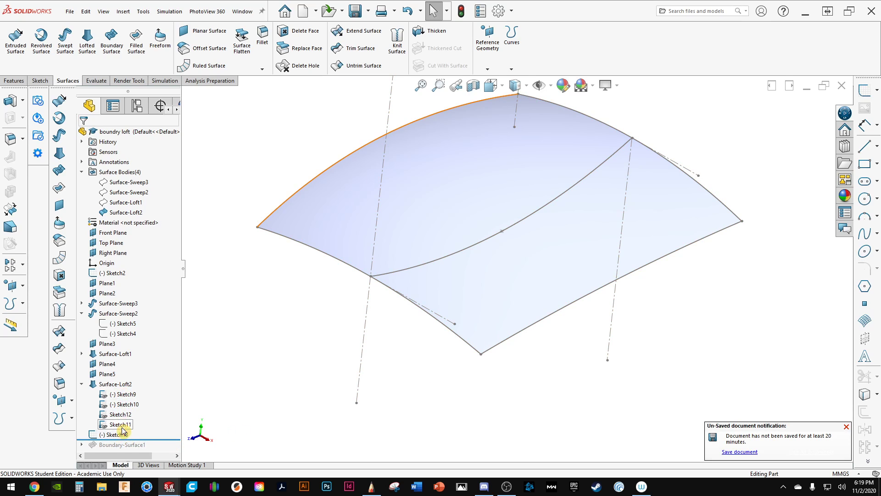
# Remove Surface-Loft2 and the new spline sketch from the feature history.
pyautogui.moveTo(123, 435)
pyautogui.mouseDown()
pyautogui.moveTo(119, 428)
pyautogui.moveTo(121, 437)
pyautogui.mouseUp()
pyautogui.click(308, 367)
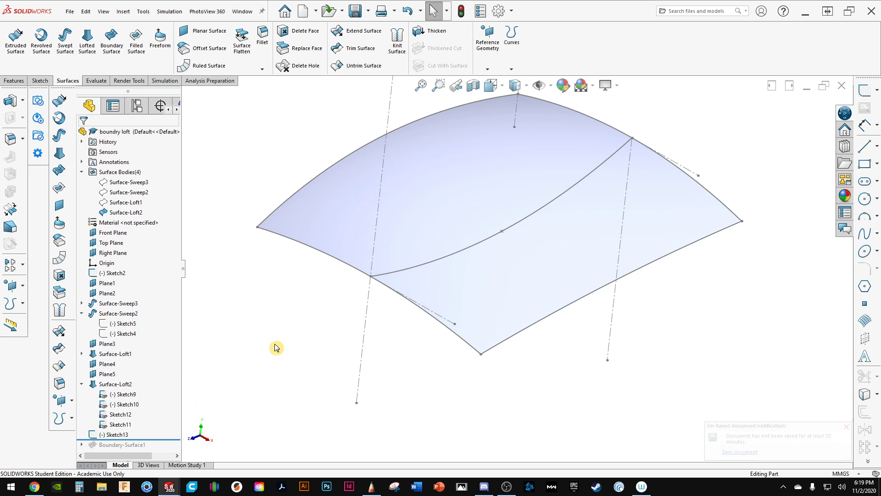
pyautogui.click(120, 383)
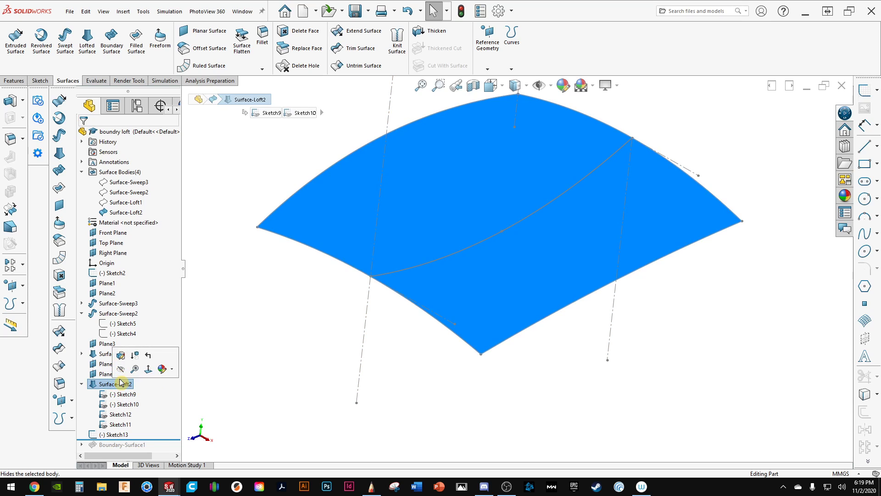
pyautogui.rightClick(114, 388)
pyautogui.click(140, 353)
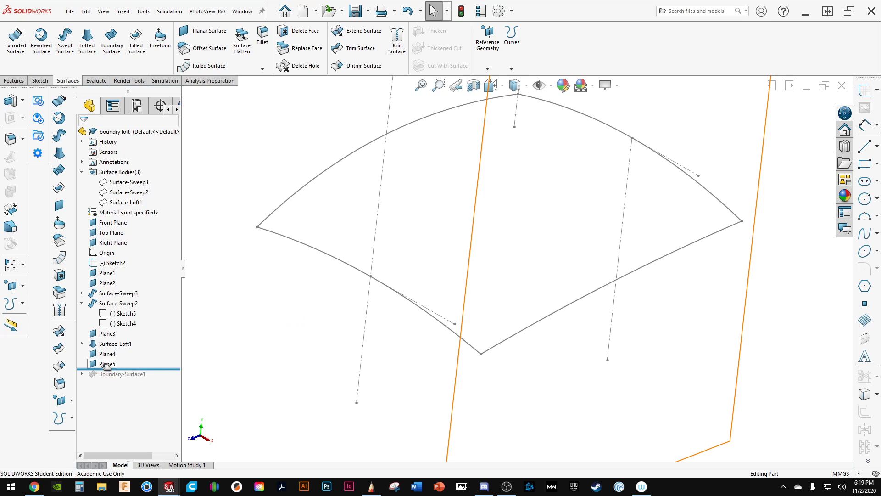
# Try to roll the model forward past Boundary-Surface1, and undo the removal of Surface-Loft2 and the spline sketch.
pyautogui.click(115, 344)
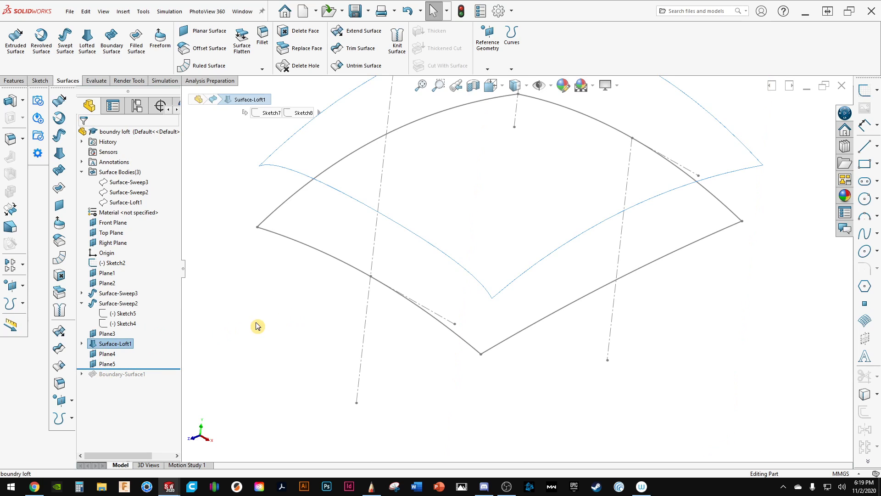
pyautogui.click(258, 326)
pyautogui.moveTo(257, 347); pyautogui.dragTo(425, 272, button='middle')
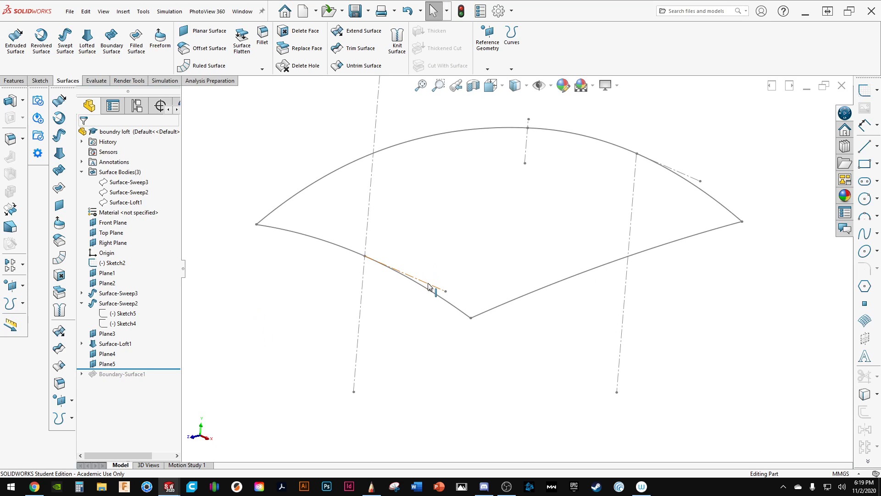
pyautogui.moveTo(158, 367); pyautogui.dragTo(160, 387)
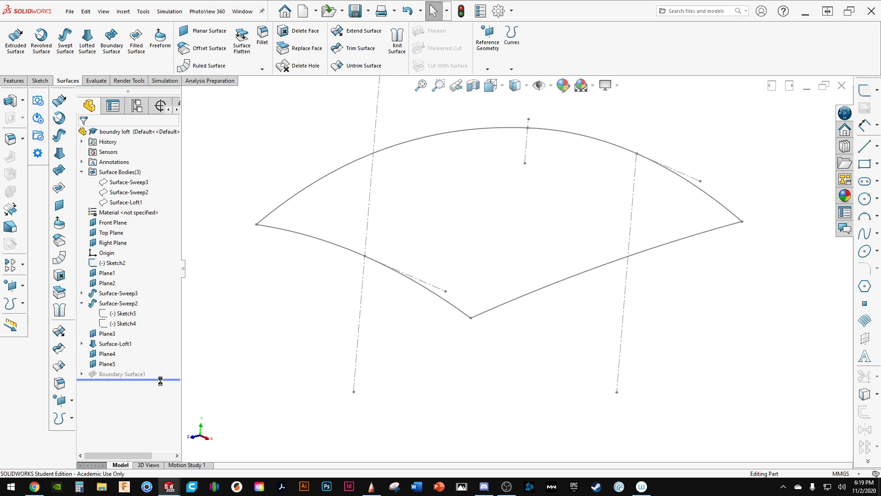
pyautogui.hotkey('ctrl', 'z')
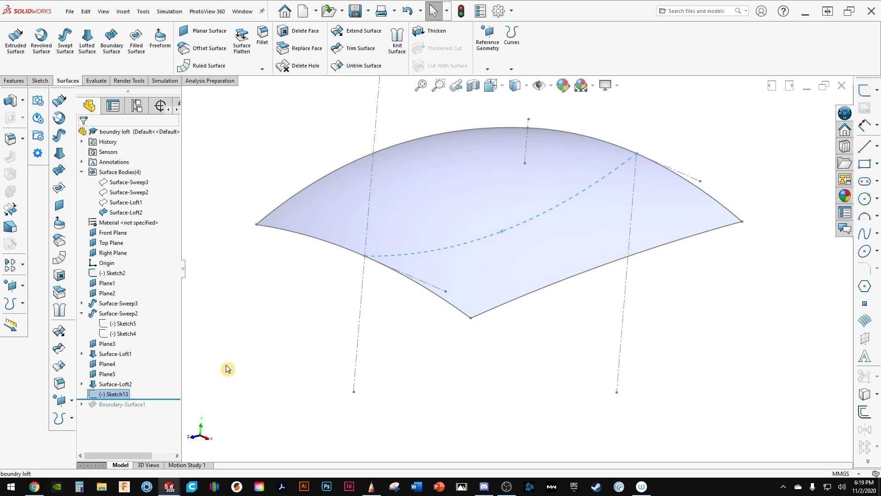
# Delete the spline sketch Sketch13 that follows Surface-Loft2.
pyautogui.click(116, 384)
pyautogui.moveTo(117, 394)
pyautogui.mouseDown()
pyautogui.moveTo(114, 381)
pyautogui.moveTo(101, 394)
pyautogui.mouseUp()
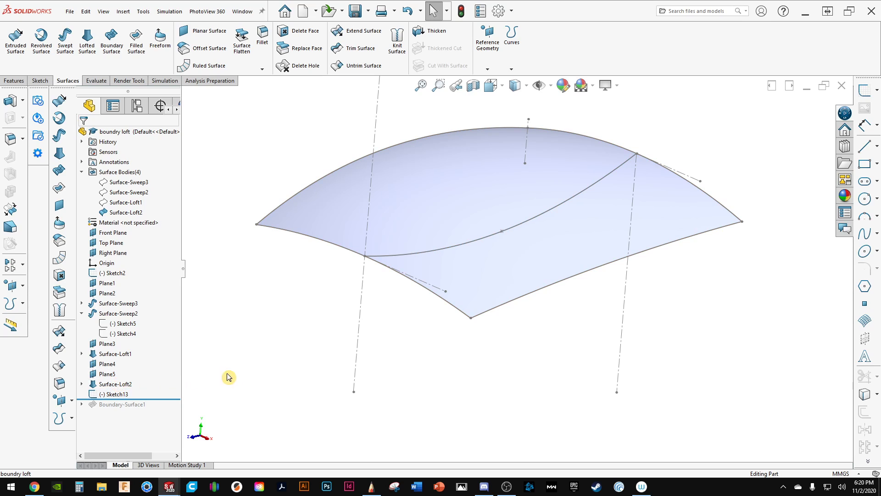
pyautogui.click(92, 395)
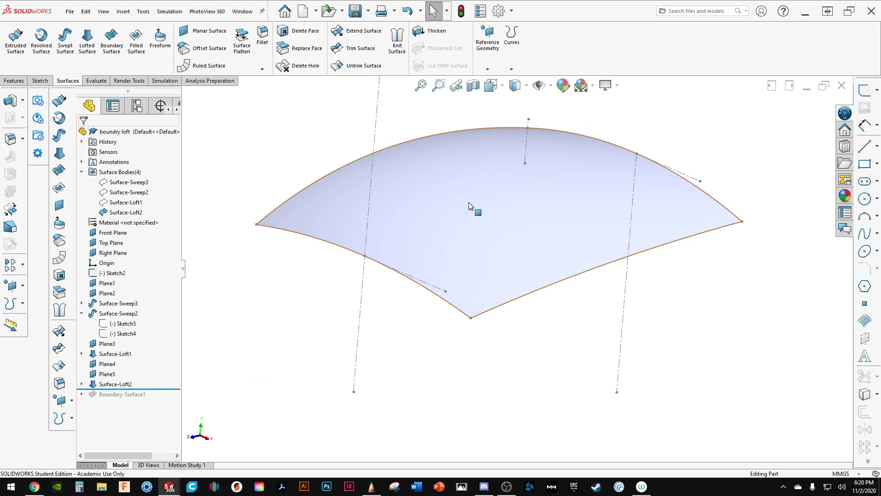
# Roll the model forward past Boundary-Surface1 to bring in the boundary surface.
pyautogui.moveTo(469, 203); pyautogui.dragTo(462, 238, button='middle')
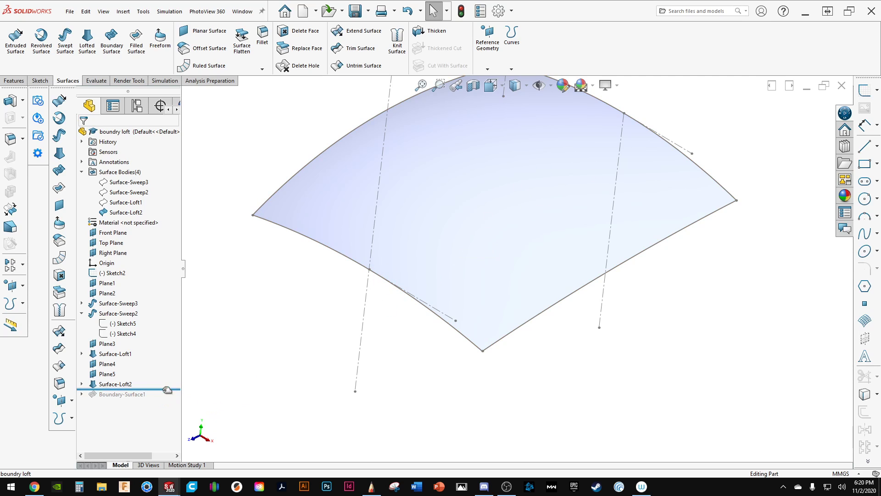
pyautogui.moveTo(168, 389); pyautogui.dragTo(170, 399)
pyautogui.scroll(3, 309, 348)
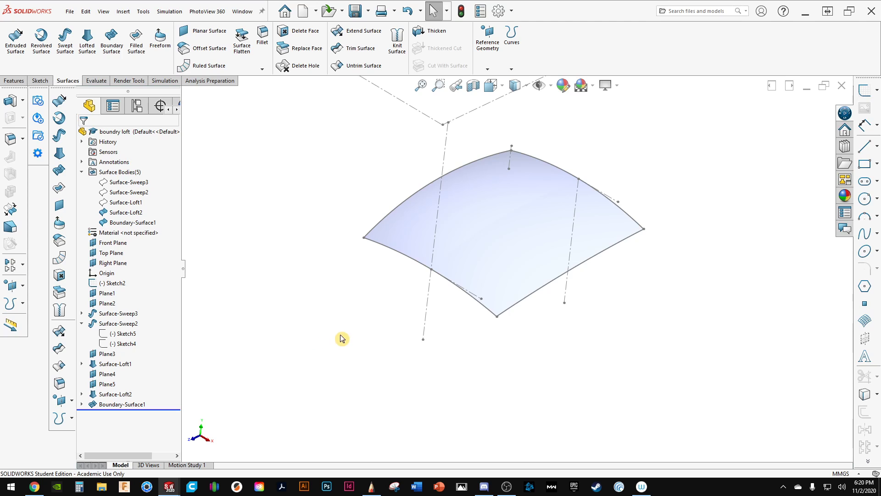
pyautogui.keyDown('ctrl'); pyautogui.moveTo(374, 319); pyautogui.dragTo(202, 369, button='middle'); pyautogui.keyUp('ctrl')
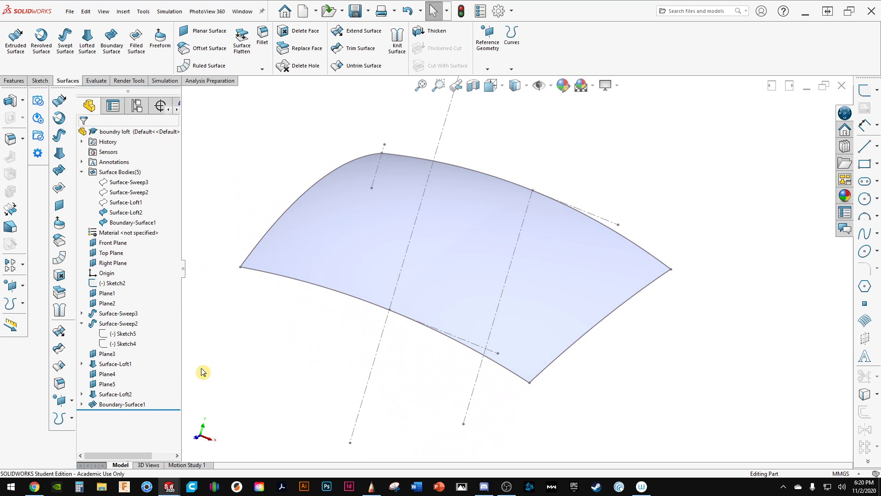
# Compare the overlapping Surface-Loft2 and Boundary-Surface1, and hide the Surface-Loft2 body so only the boundary surface is displayed.
pyautogui.click(123, 394)
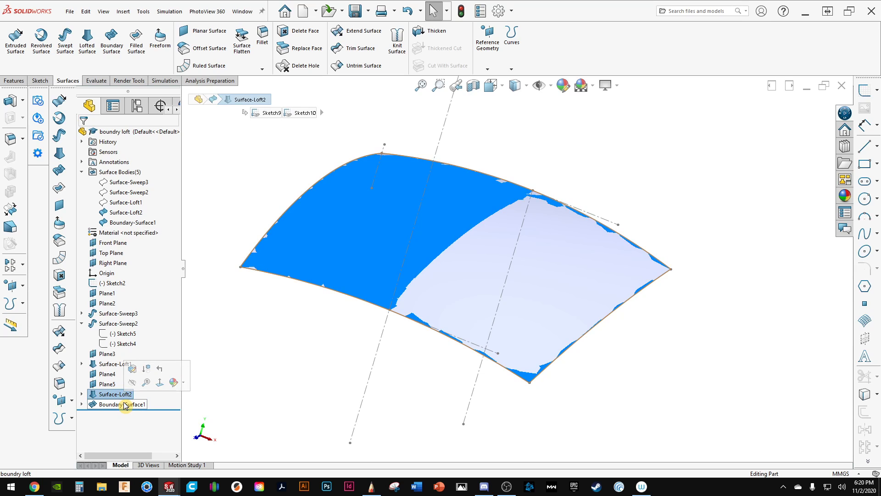
pyautogui.click(122, 404)
pyautogui.click(257, 351)
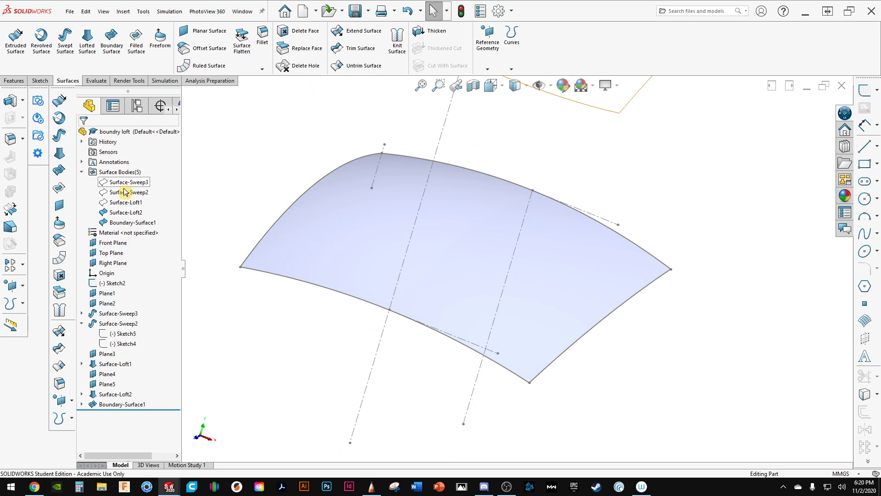
pyautogui.click(123, 213)
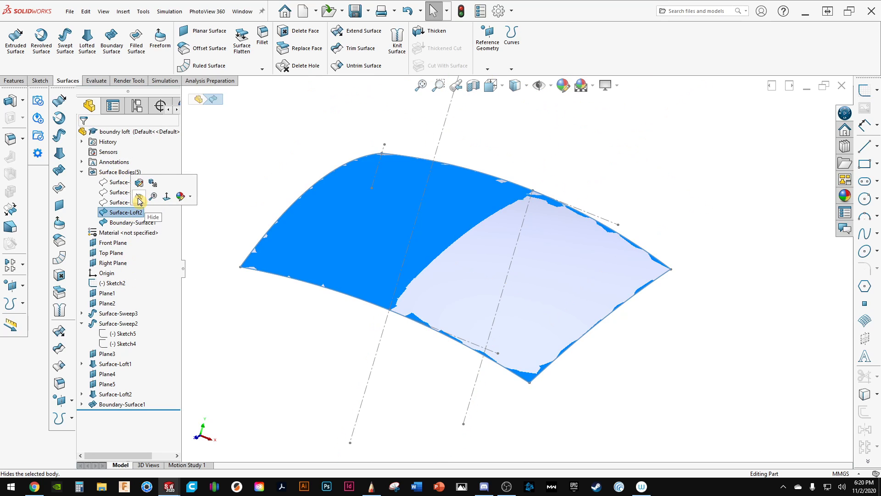
pyautogui.click(139, 197)
pyautogui.moveTo(291, 291); pyautogui.dragTo(471, 268, button='middle')
pyautogui.scroll(-2, 455, 270)
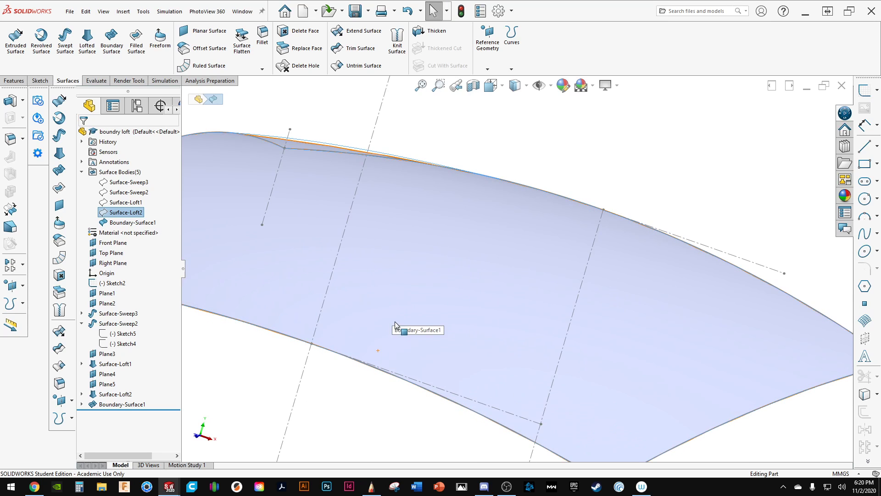
# Open Boundary-Surface1 for editing and turn on the mesh preview to examine how its curves flow in both directions.
pyautogui.scroll(4, 394, 326)
pyautogui.click(123, 405)
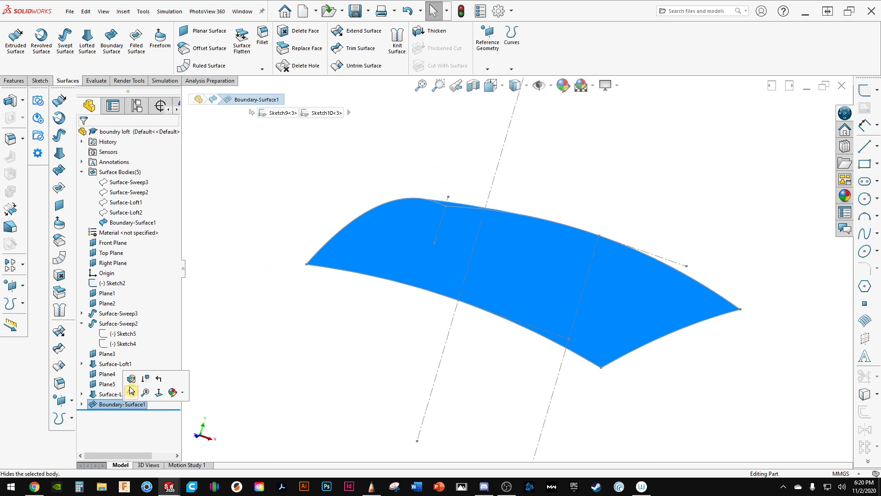
pyautogui.click(127, 379)
pyautogui.moveTo(456, 334); pyautogui.dragTo(339, 305, button='middle')
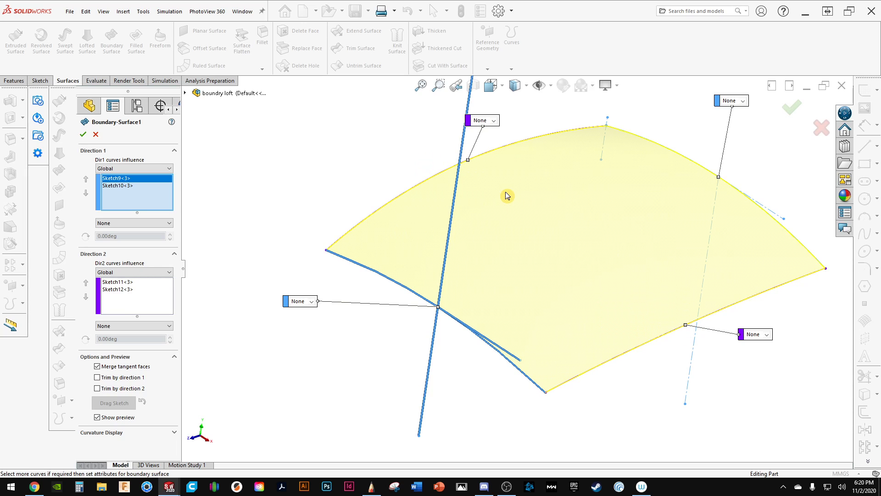
pyautogui.click(109, 433)
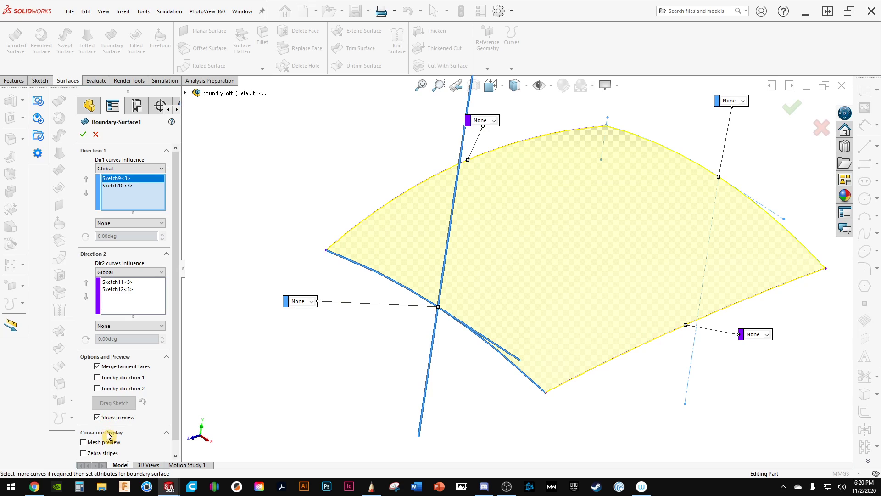
pyautogui.scroll(-1, 113, 434)
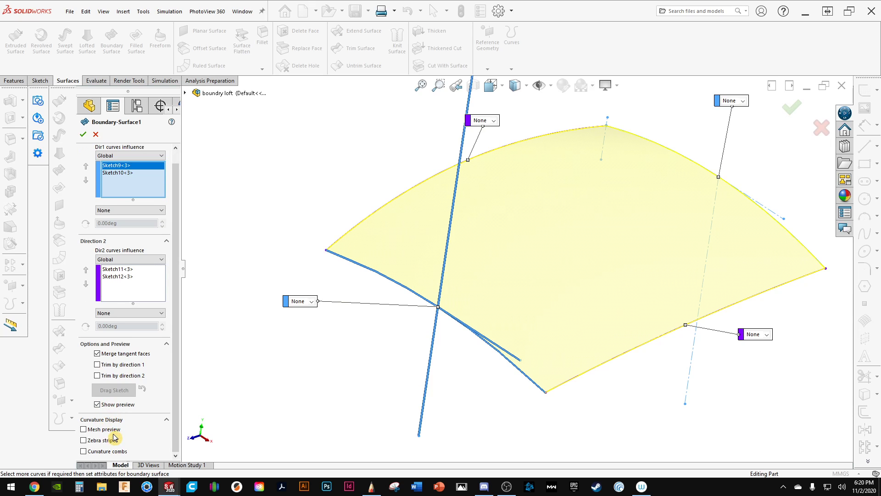
pyautogui.click(83, 429)
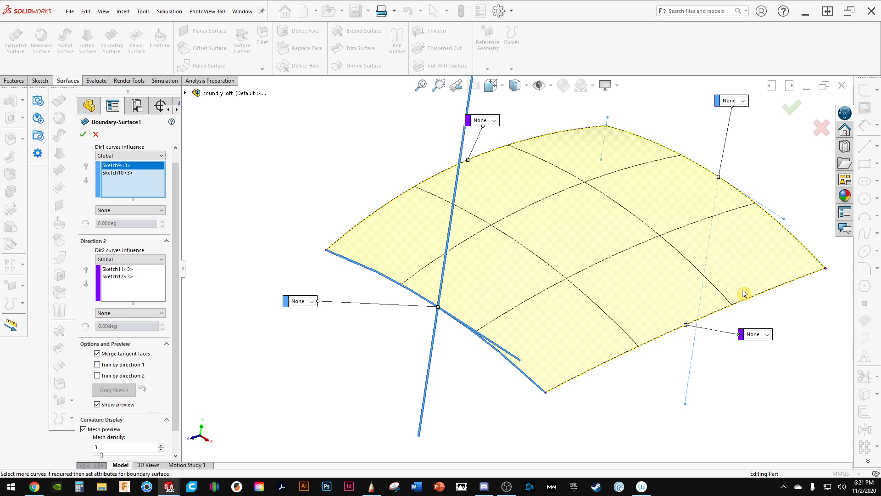
# Review the tangency options for the Direction 1 curve Sketch9, and close the boundary surface definition without saving changes.
pyautogui.click(123, 216)
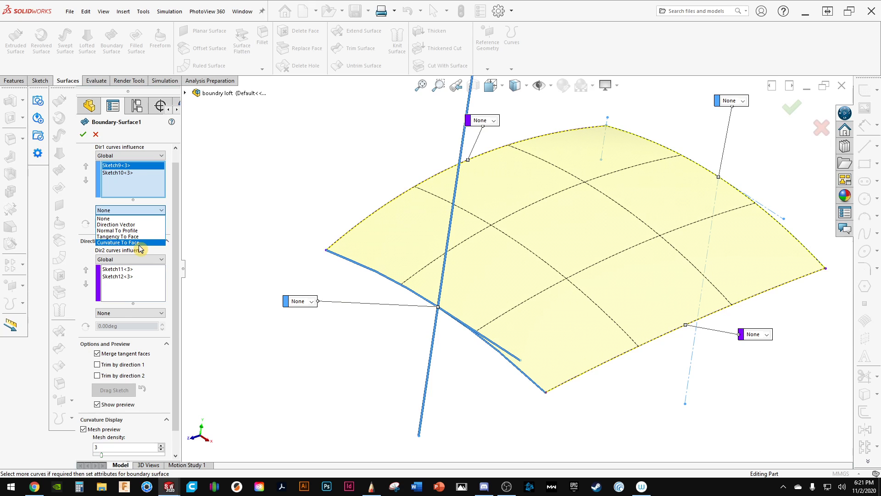
pyautogui.click(96, 134)
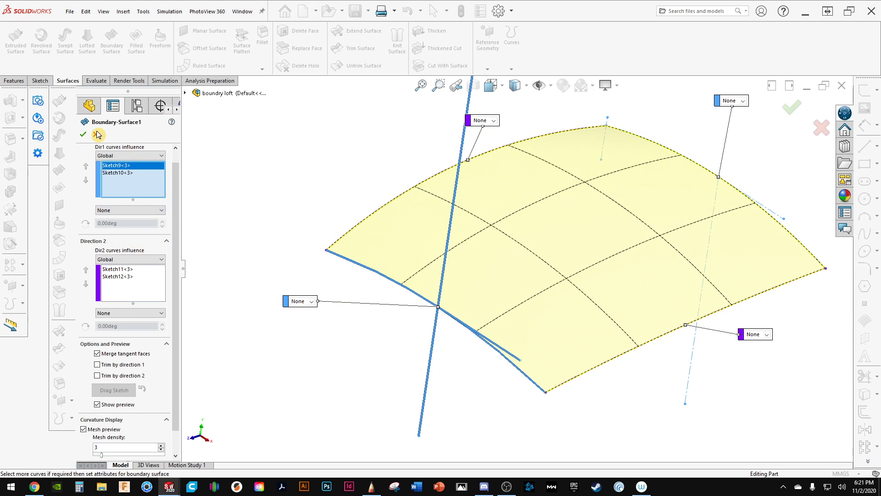
pyautogui.click(96, 134)
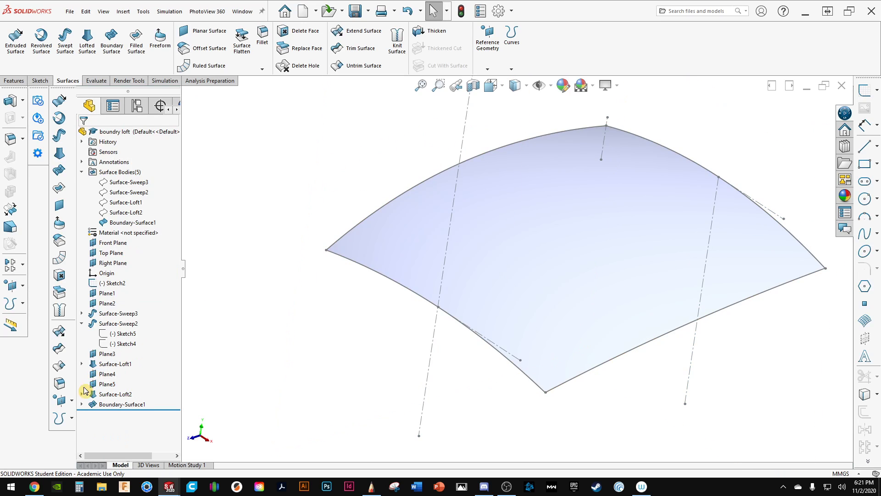
# Open Surface-Loft2 for editing and review the tangency options available for its guide curve Sketch12.
pyautogui.click(112, 394)
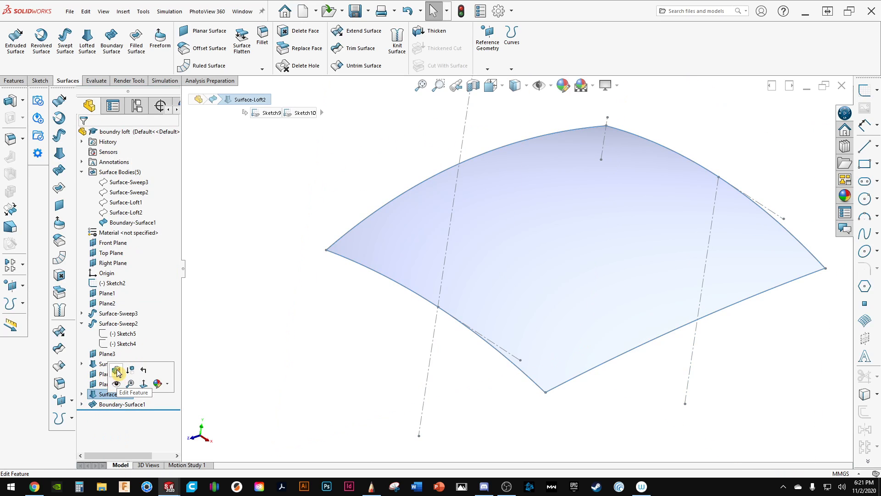
pyautogui.click(117, 382)
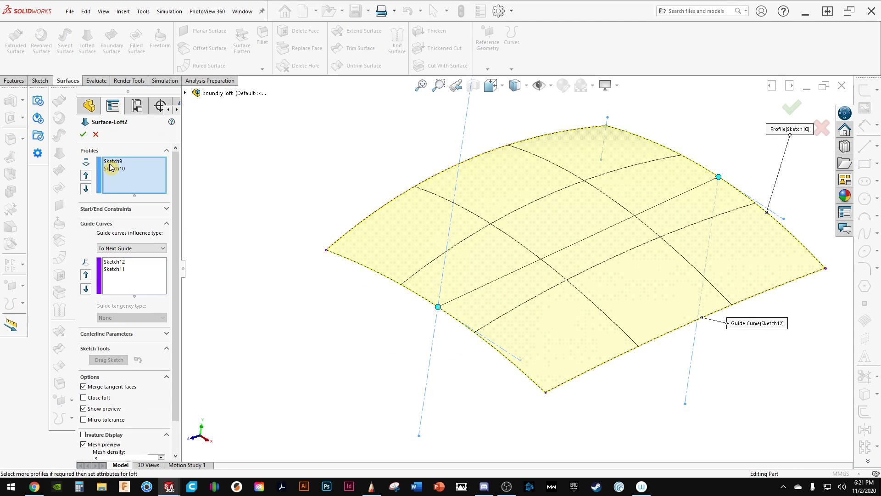
pyautogui.click(114, 263)
pyautogui.click(122, 317)
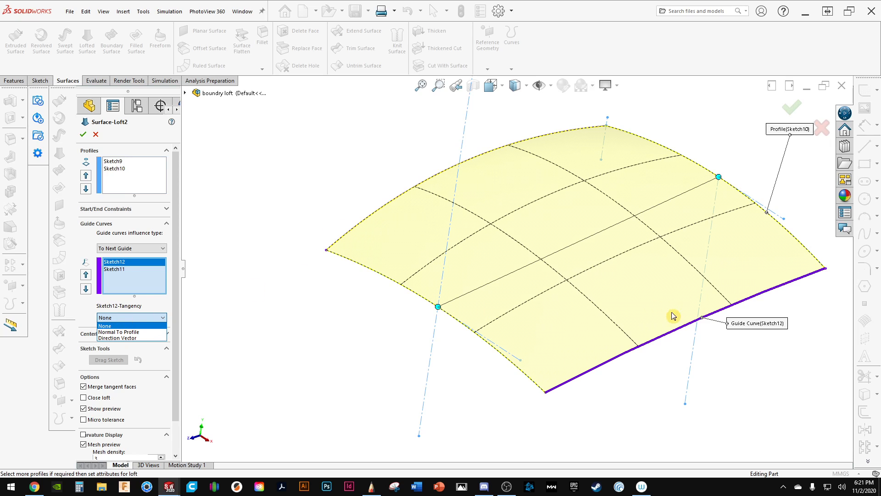
# Review the start constraint options for Surface-Loft2's profiles, cancel the loft edit, and select Boundary-Surface1.
pyautogui.click(120, 163)
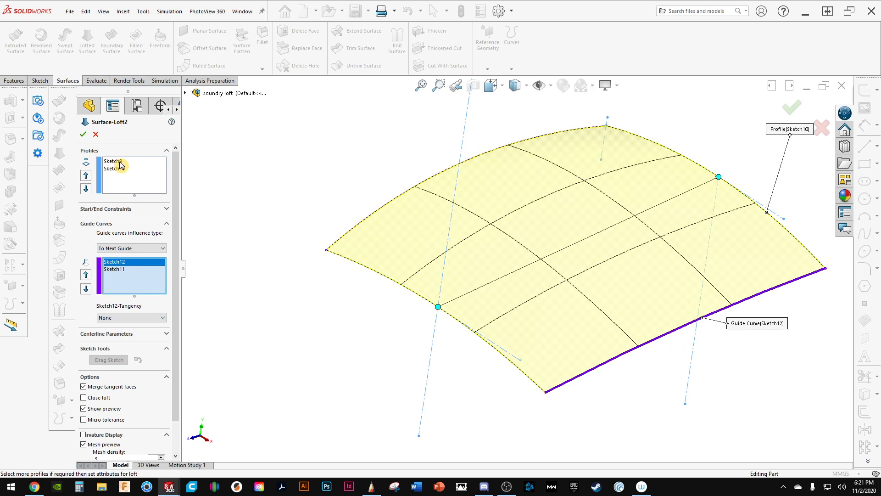
pyautogui.click(121, 163)
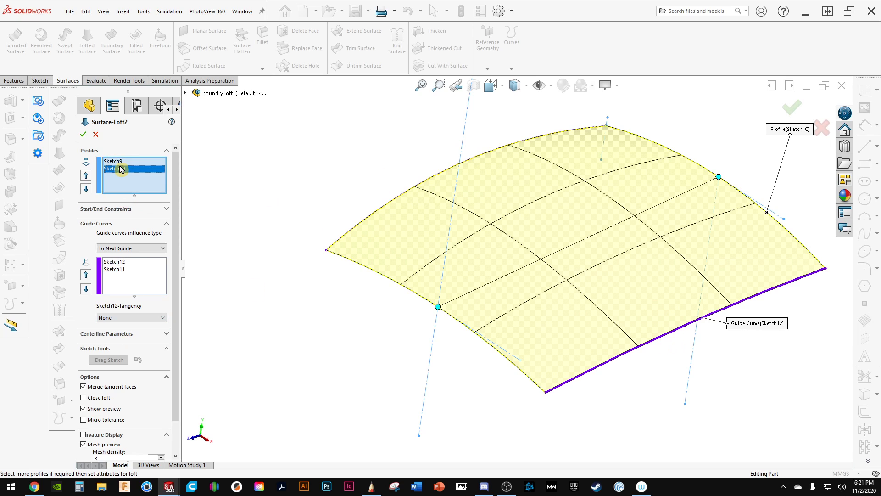
pyautogui.click(125, 208)
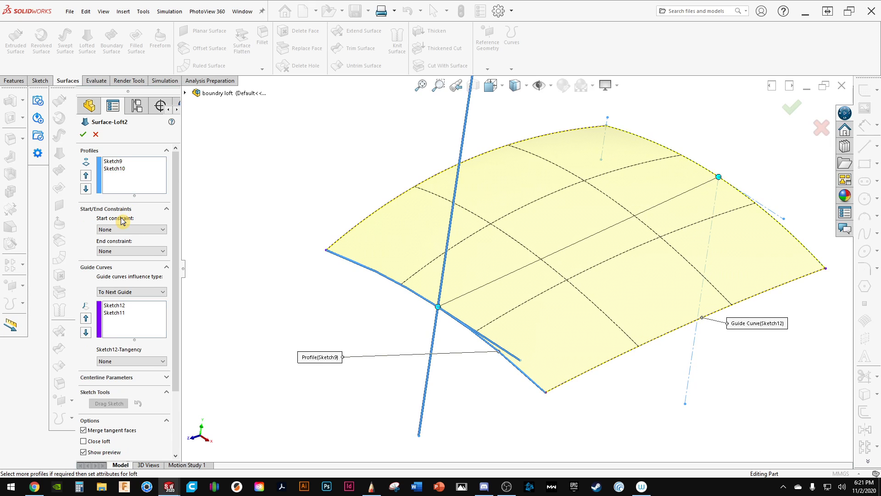
pyautogui.click(146, 229)
pyautogui.click(137, 237)
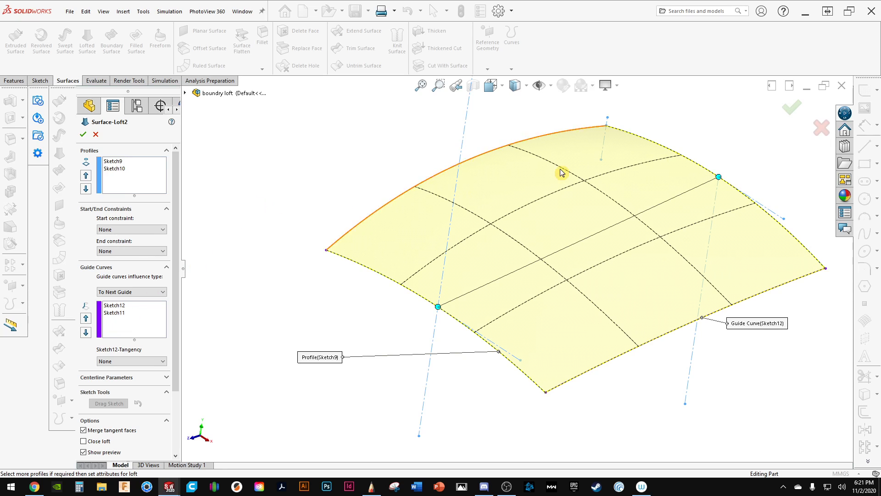
pyautogui.click(821, 130)
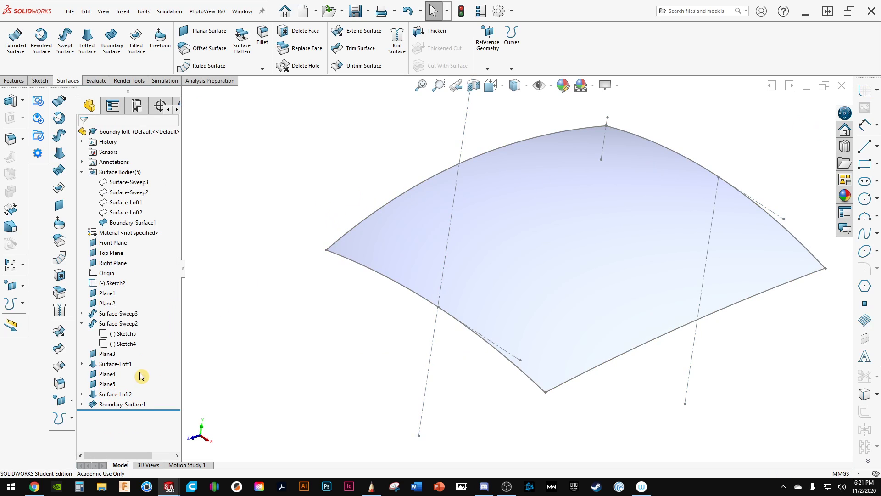
pyautogui.click(137, 405)
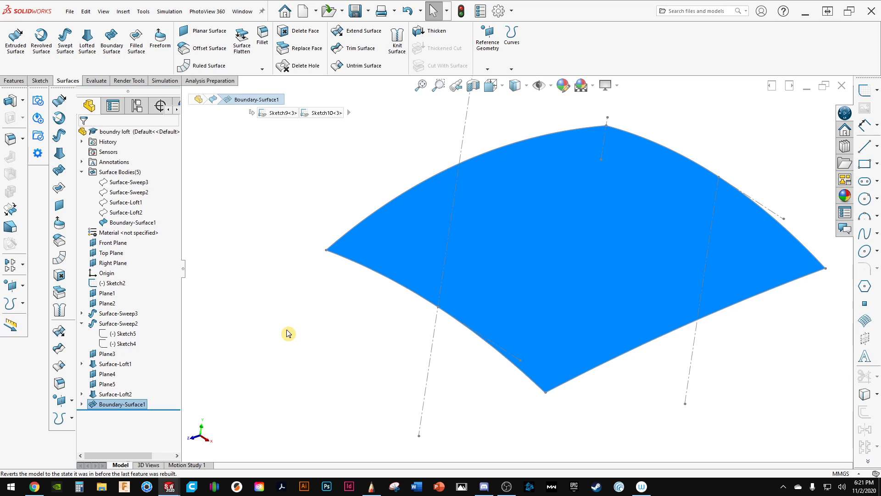